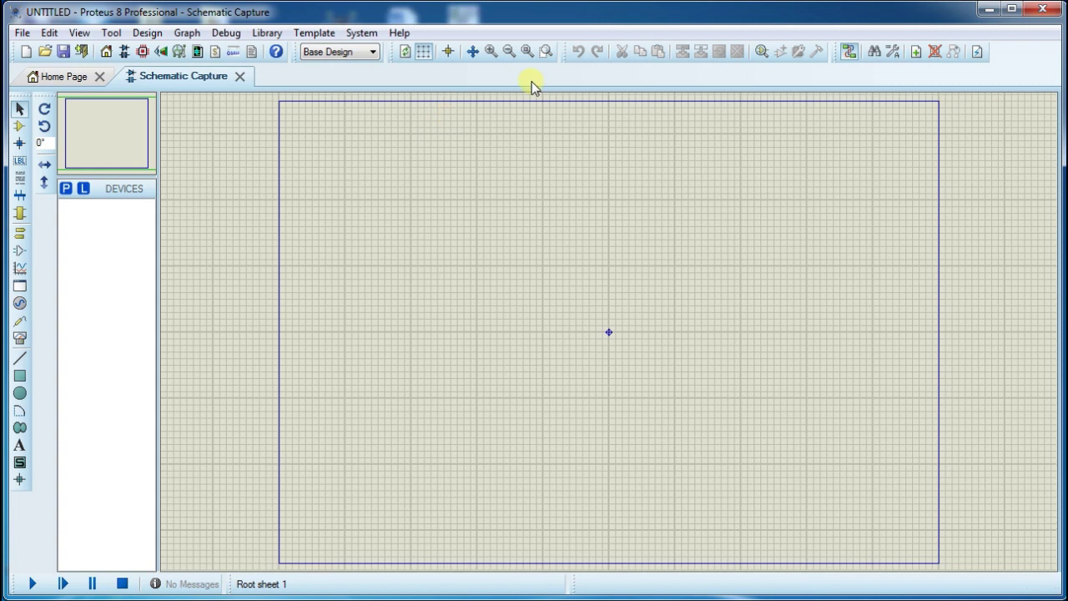
# Step: Zoom in twice, then add SIMULINO UNO from the 'uno' device search to the parts list
pyautogui.click(492, 52)
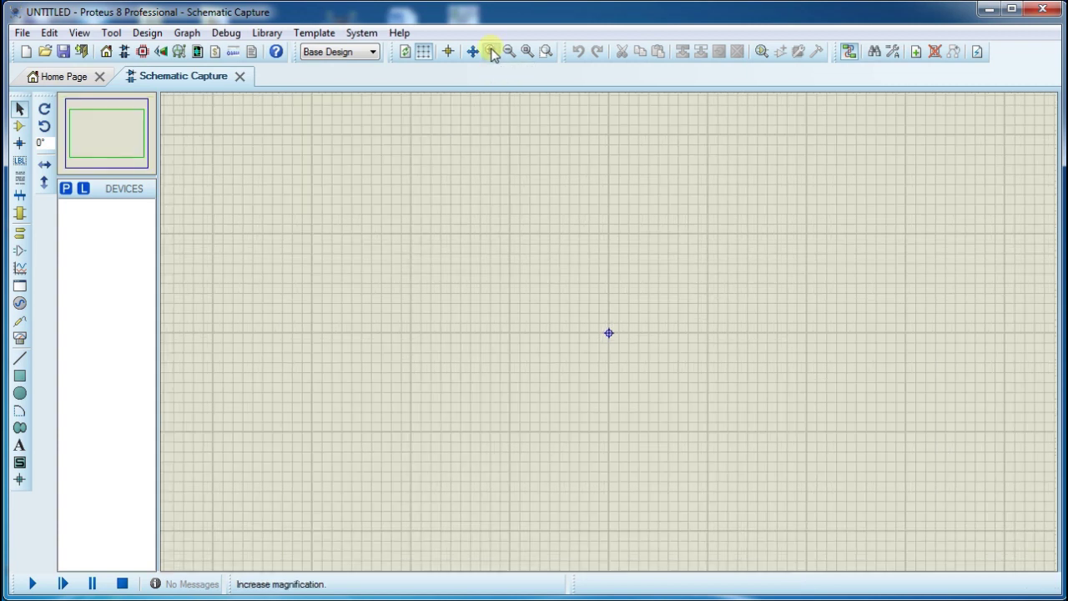
pyautogui.click(491, 52)
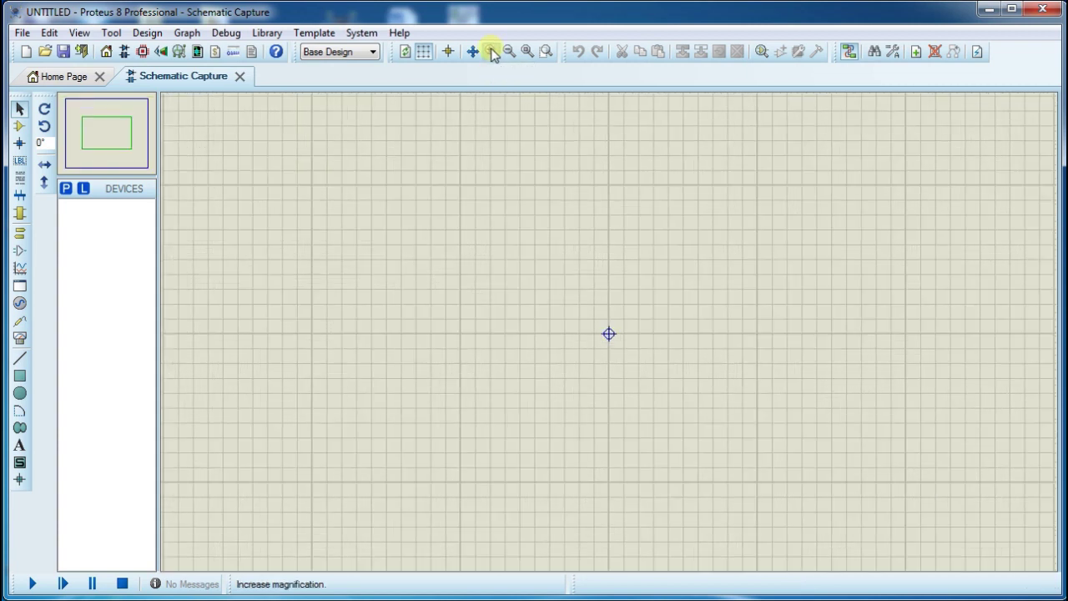
pyautogui.click(66, 190)
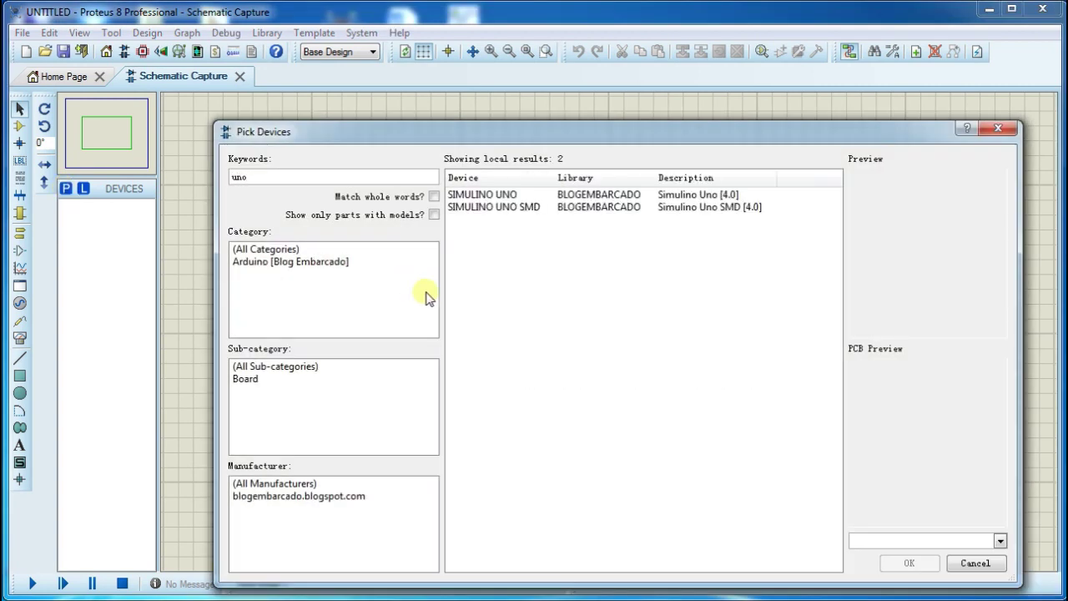
pyautogui.click(553, 196)
pyautogui.click(904, 563)
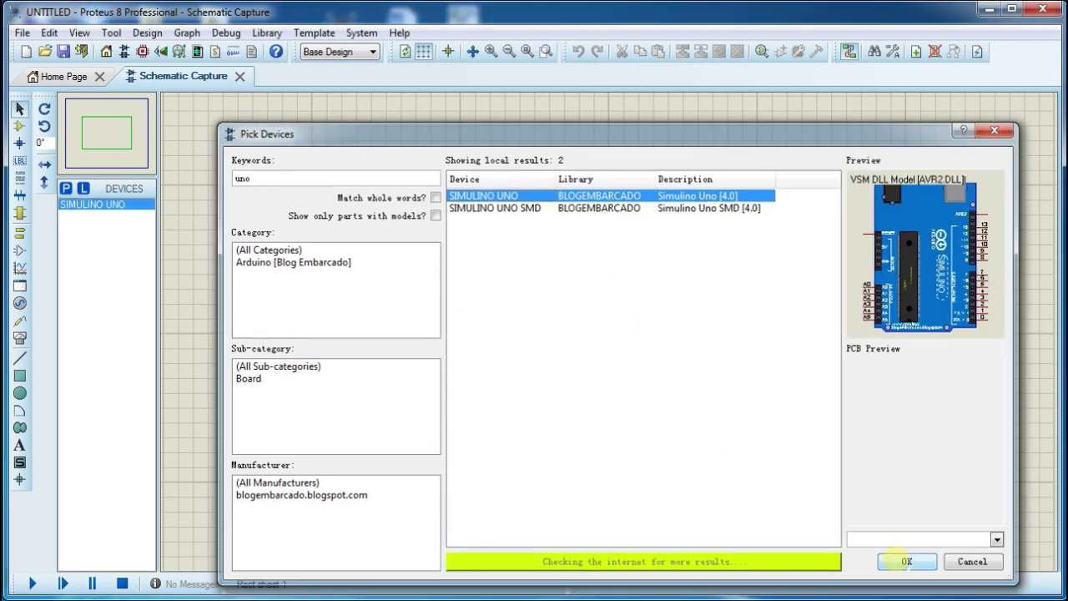
pyautogui.click(312, 261)
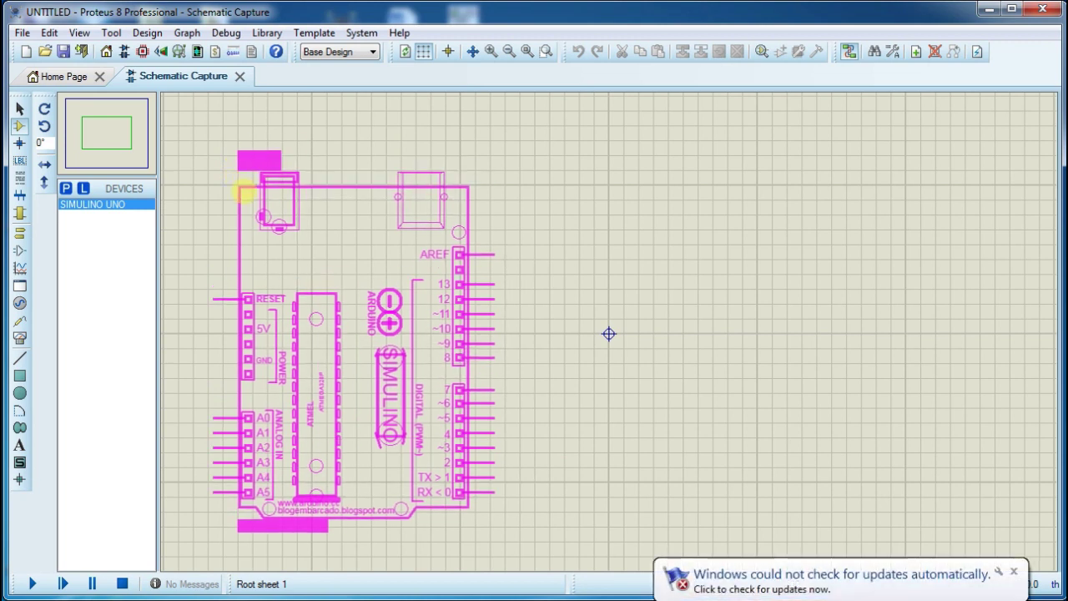
# Step: Drop SIMULINO UNO left of centre, then add an LM016L LCD ('lcd 16') at top right
pyautogui.click(246, 211)
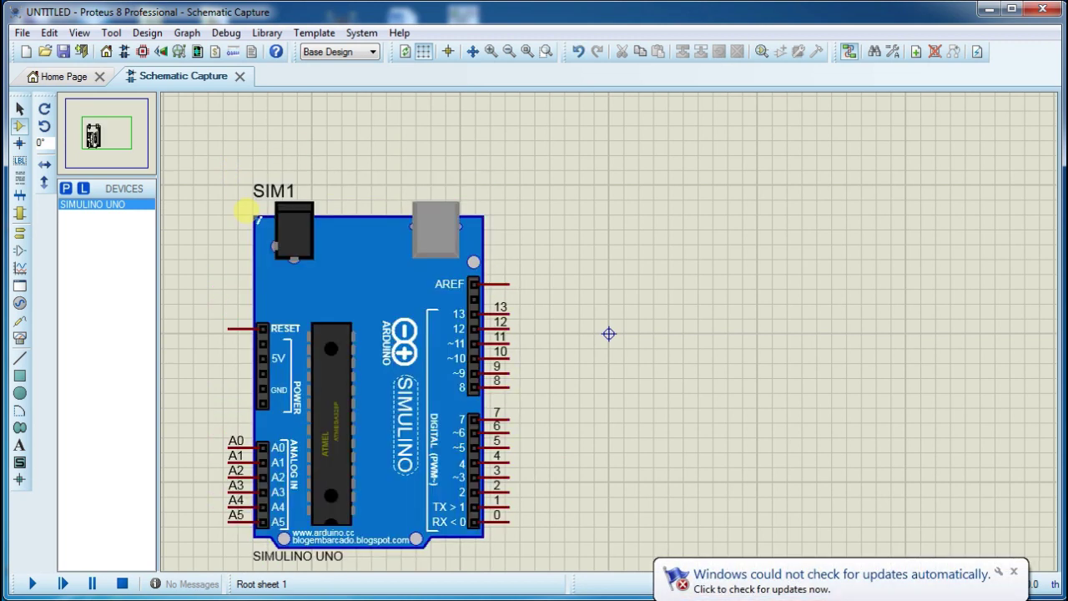
pyautogui.click(66, 190)
pyautogui.write('lcd ')
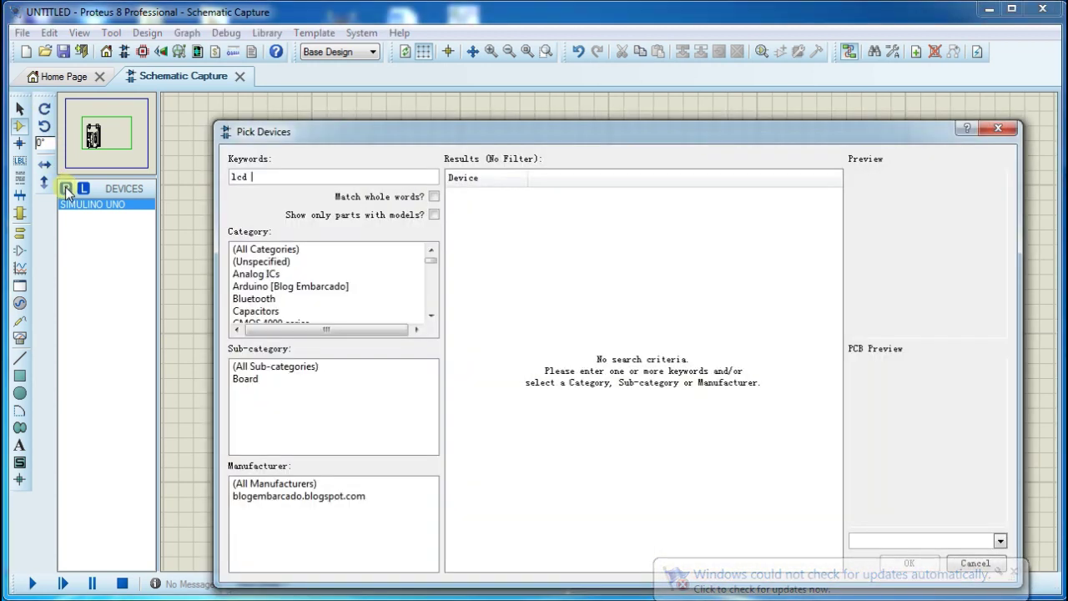
pyautogui.write('16')
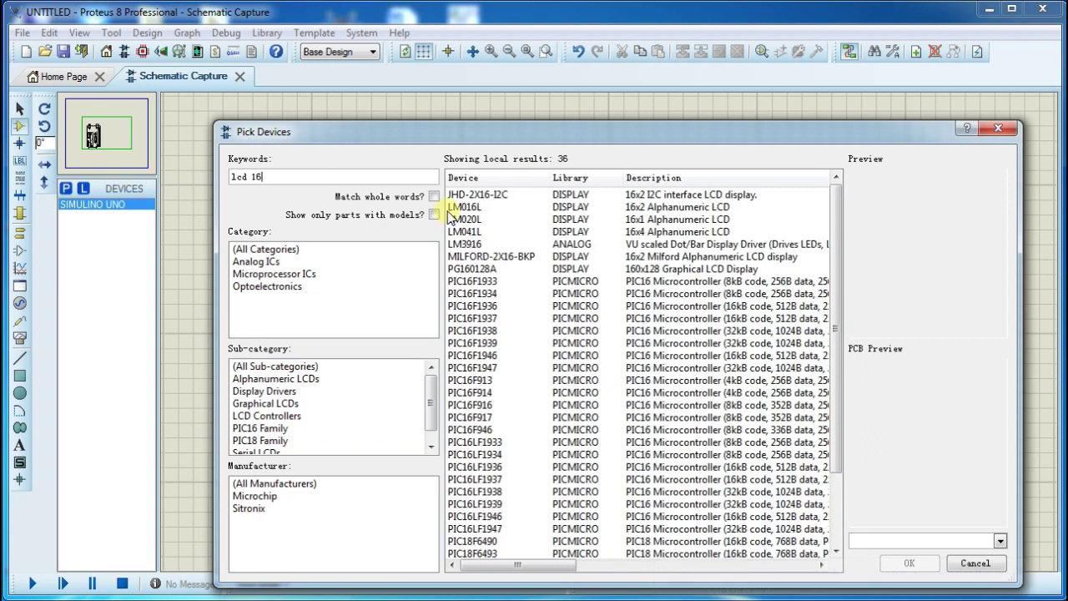
pyautogui.click(508, 208)
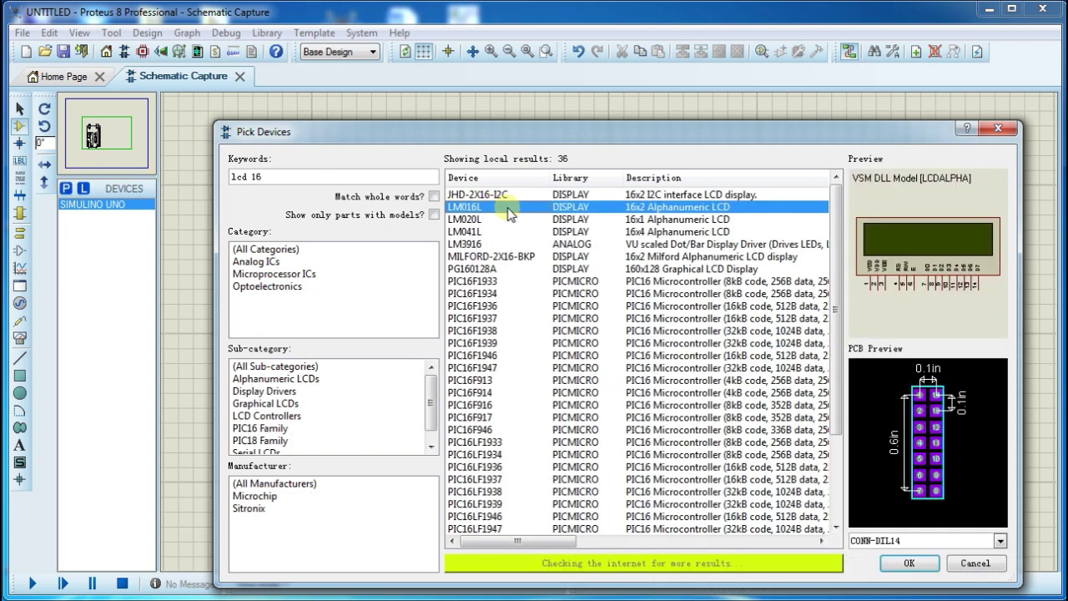
pyautogui.click(909, 565)
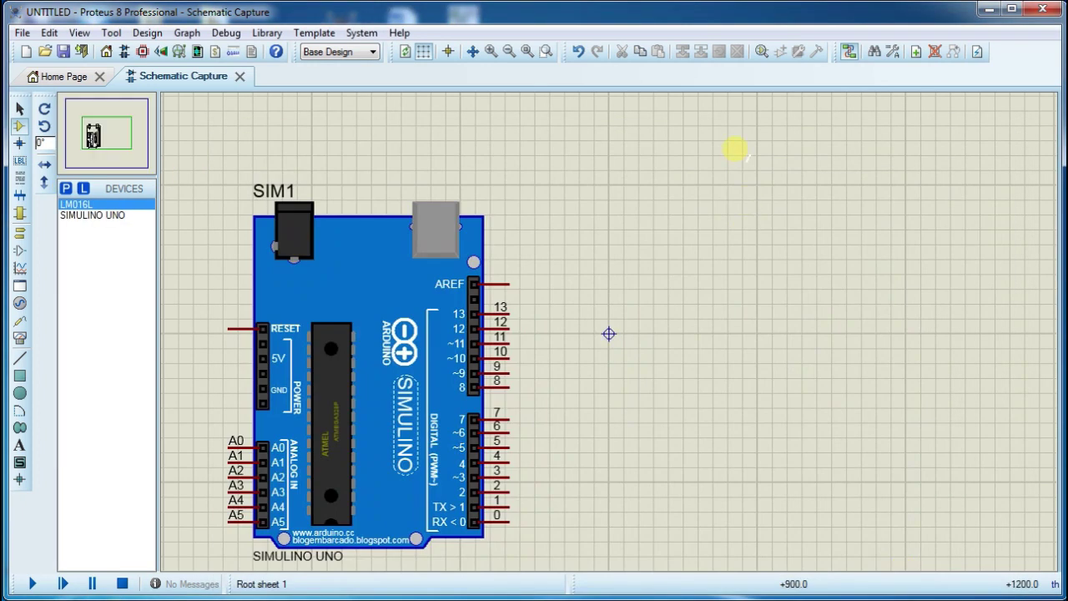
pyautogui.click(734, 149)
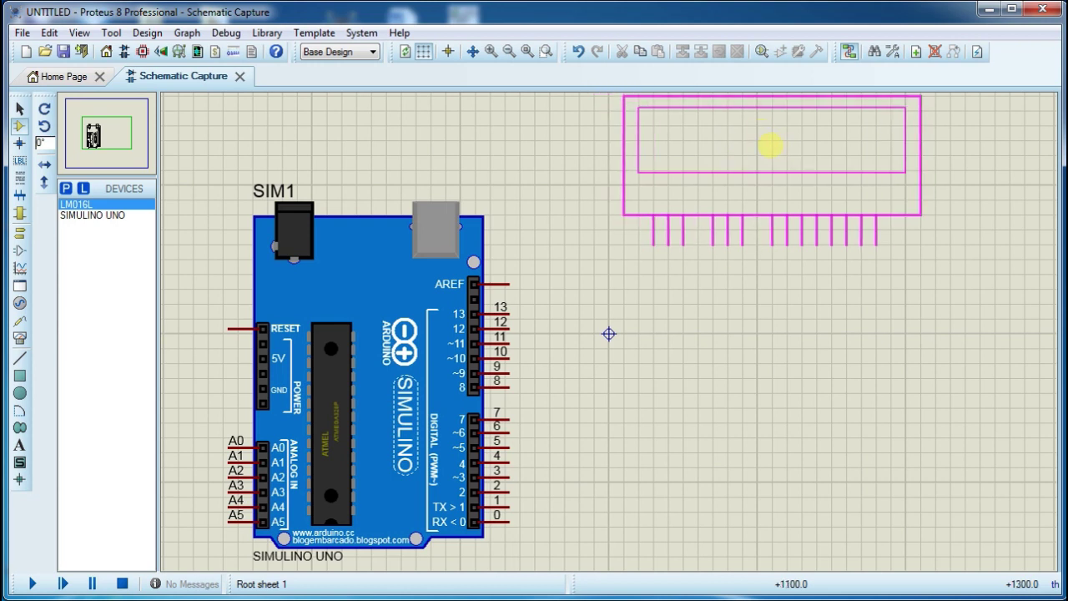
pyautogui.click(760, 146)
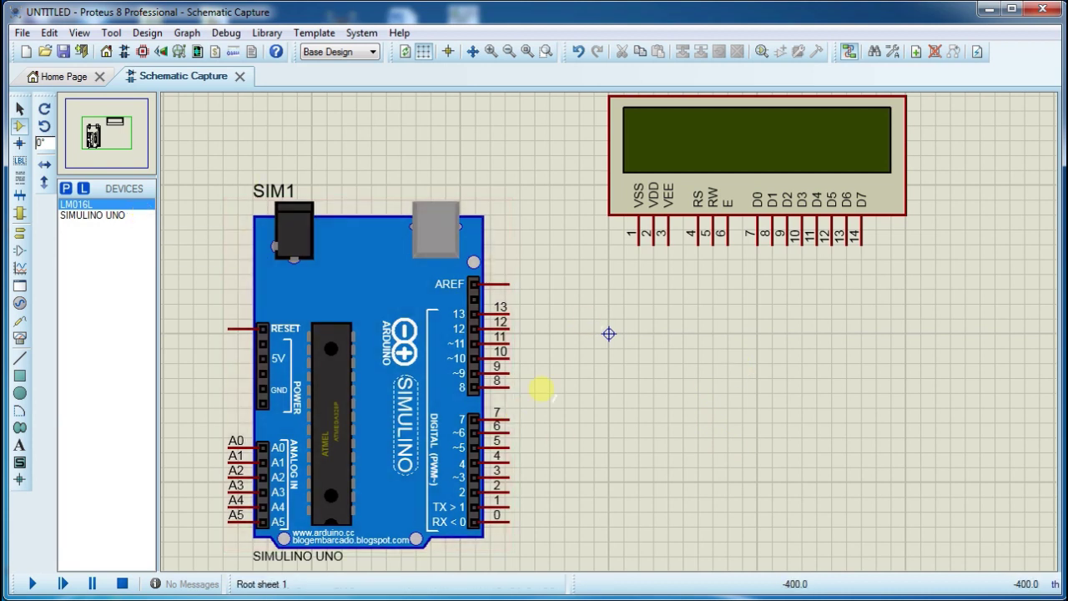
# Step: Wire Arduino pin 8 to LCD RS and pin 7 to LCD E
pyautogui.click(506, 387)
pyautogui.click(697, 247)
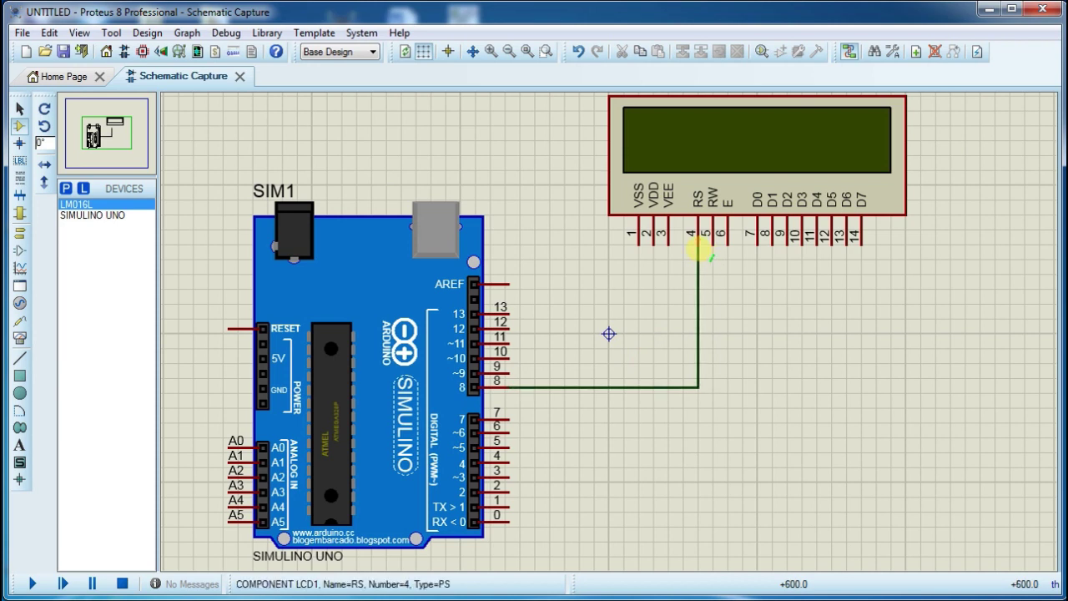
pyautogui.click(507, 419)
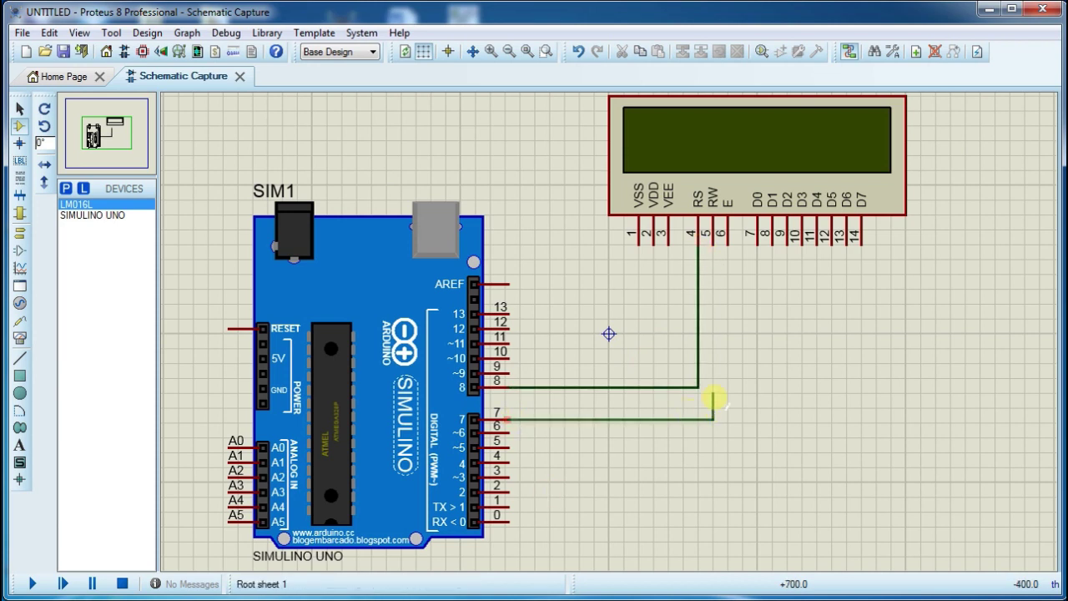
pyautogui.click(729, 243)
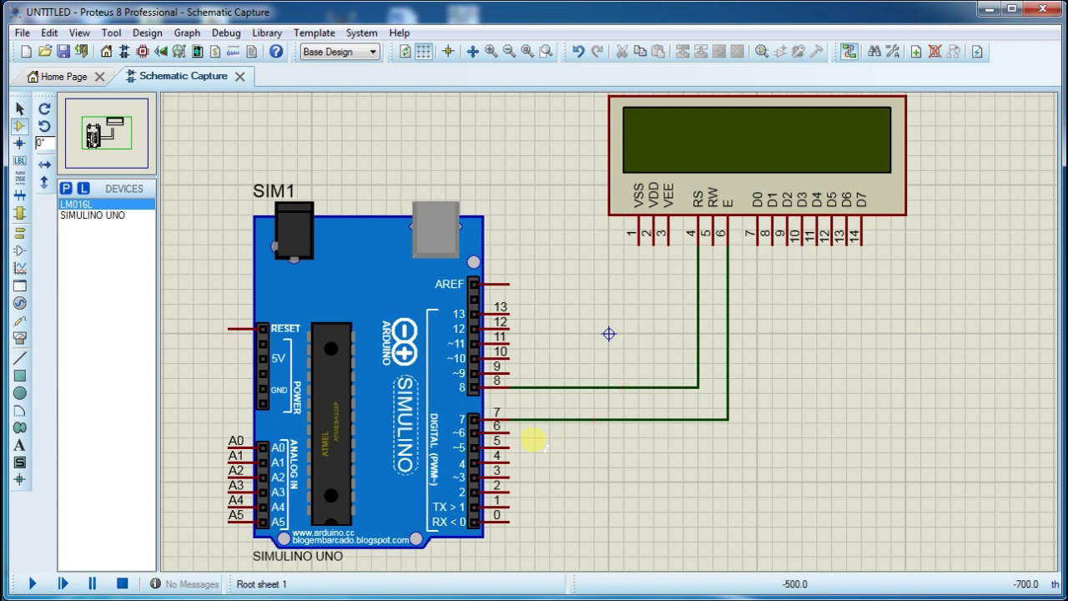
# Step: Wire Arduino pins 6, 5, 4 and 3 to LCD data pins D4, D5, D6 and D7
pyautogui.click(508, 432)
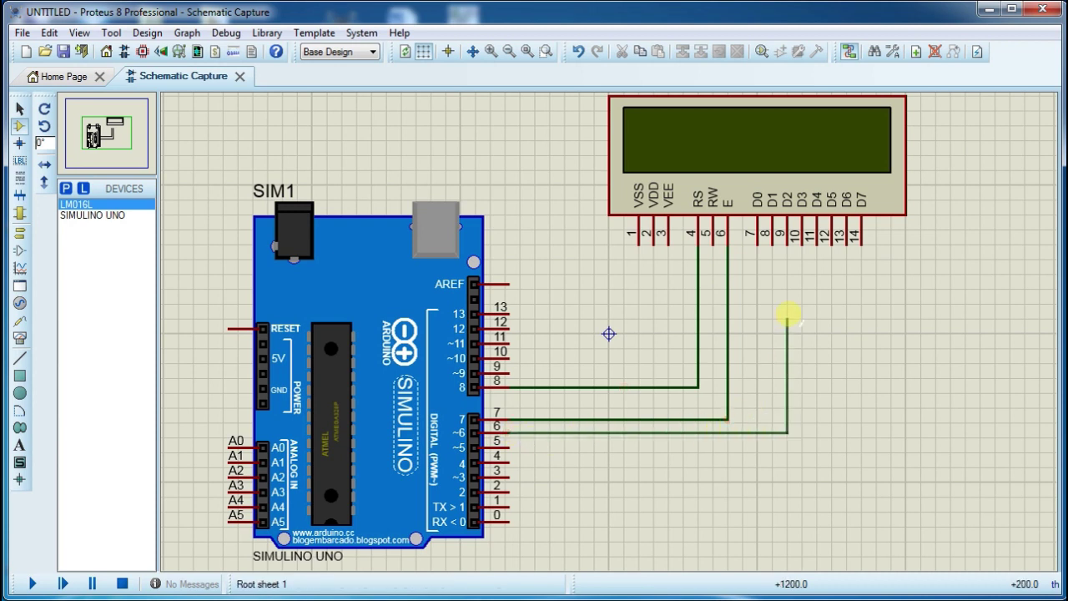
pyautogui.click(818, 244)
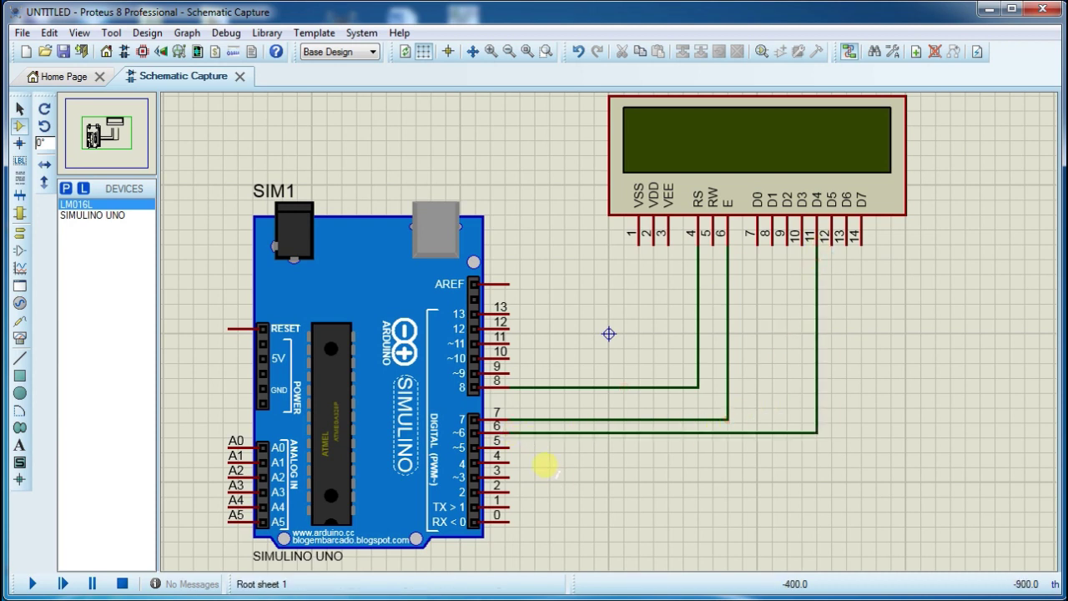
pyautogui.click(508, 447)
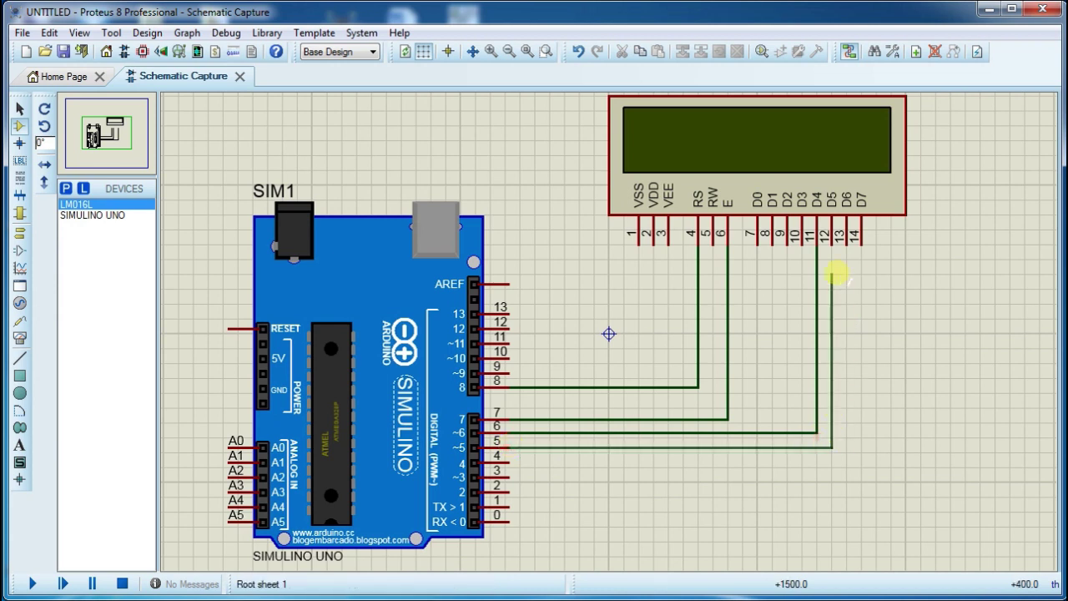
pyautogui.click(832, 244)
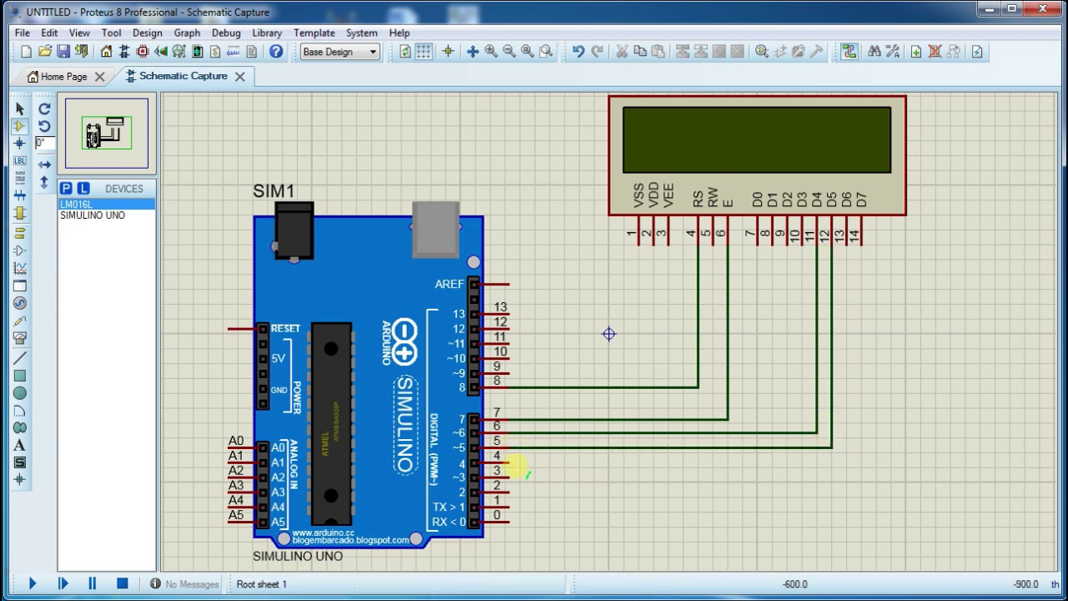
pyautogui.click(508, 463)
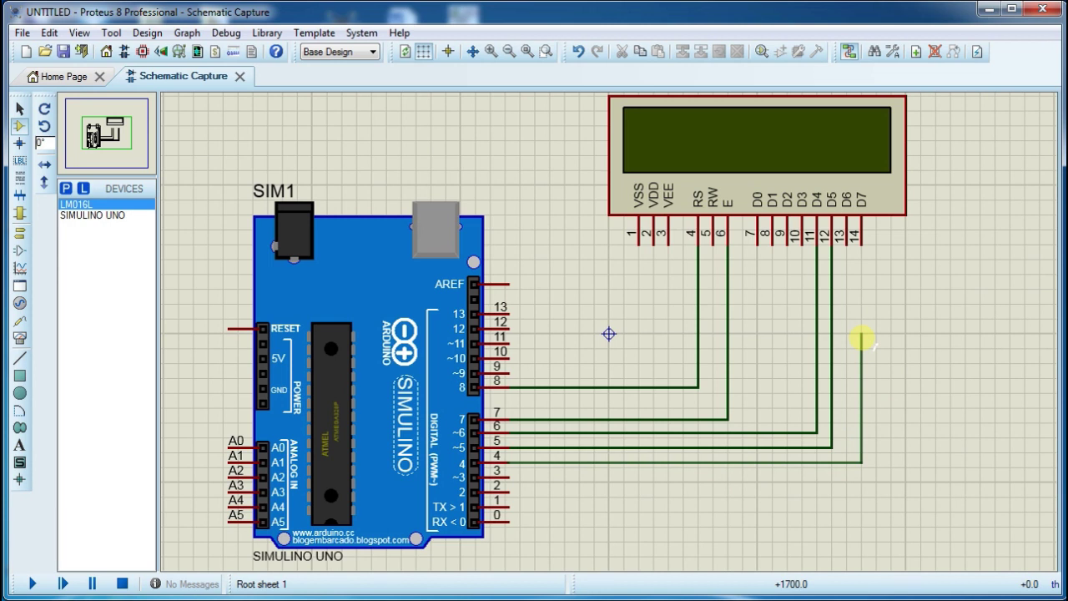
pyautogui.click(847, 244)
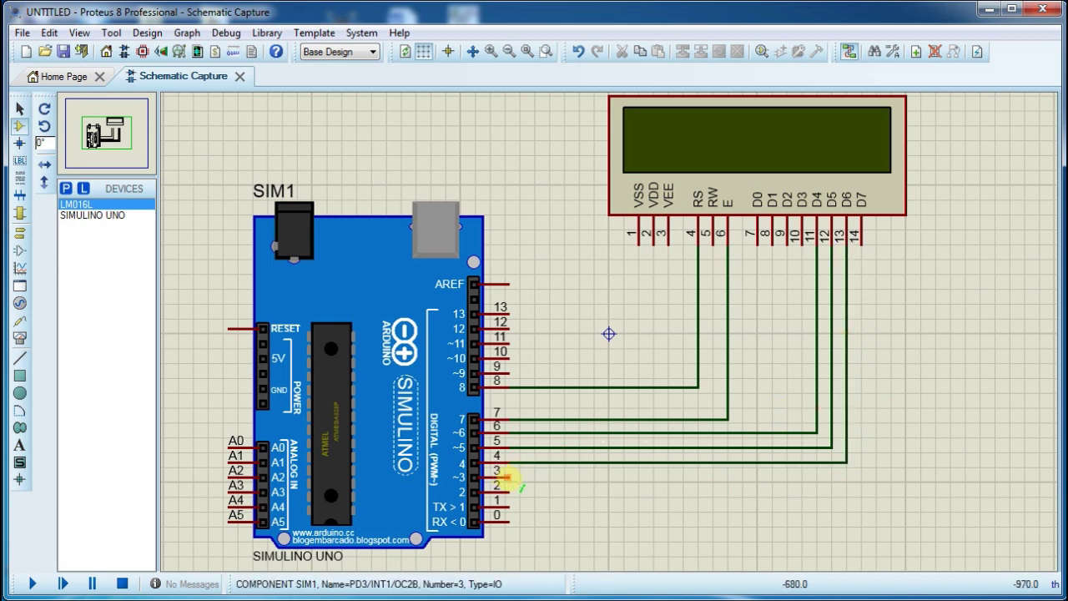
pyautogui.click(509, 477)
pyautogui.click(861, 246)
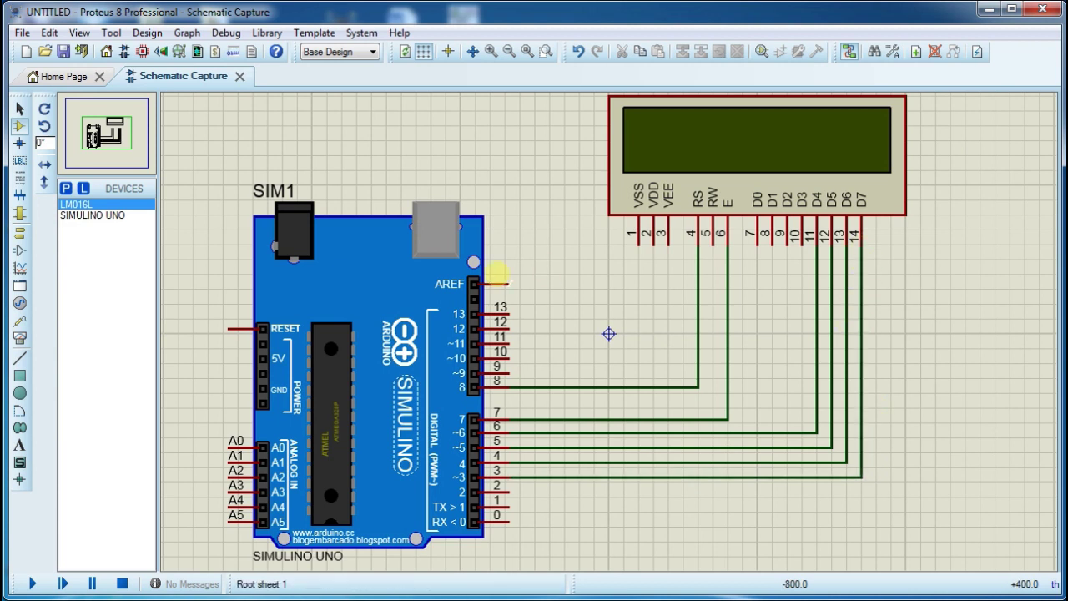
# Step: Add a BUTTON part, place it right of the board, and wire its left pin to digital pin 2
pyautogui.click(66, 190)
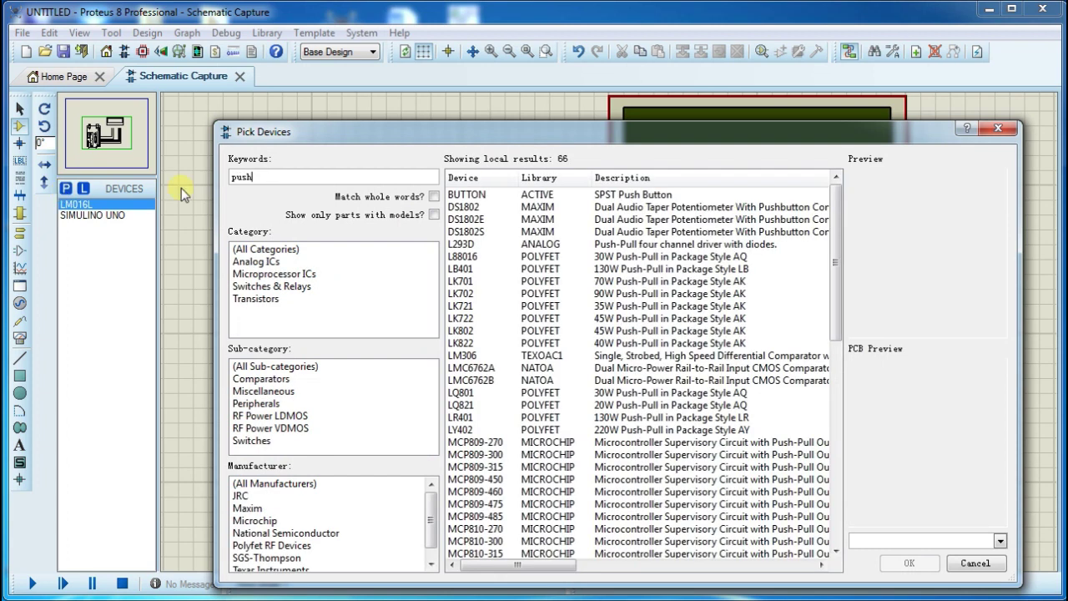
pyautogui.click(557, 197)
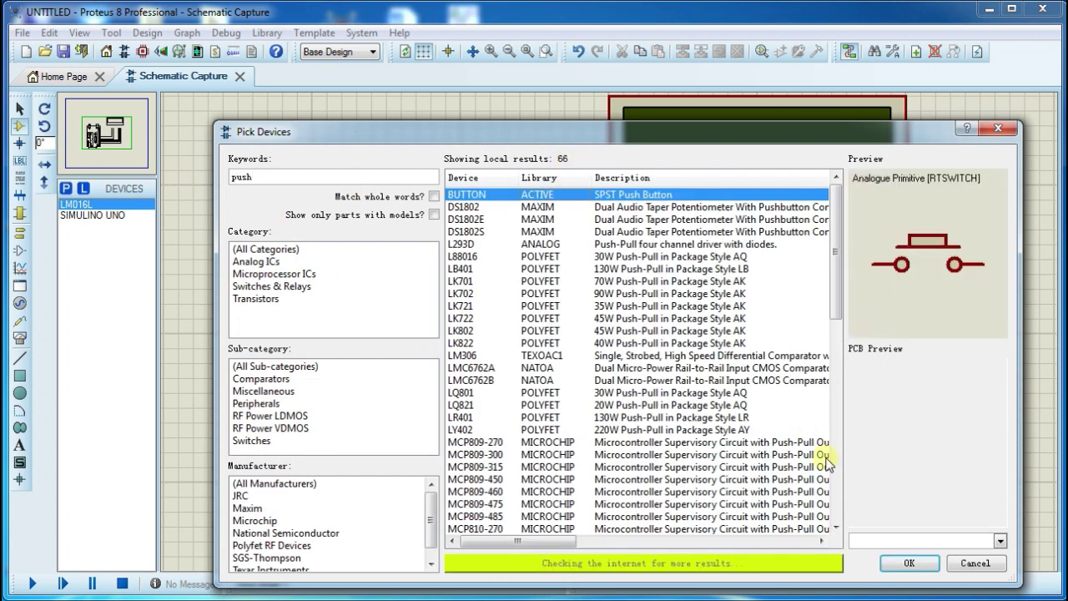
pyautogui.click(894, 564)
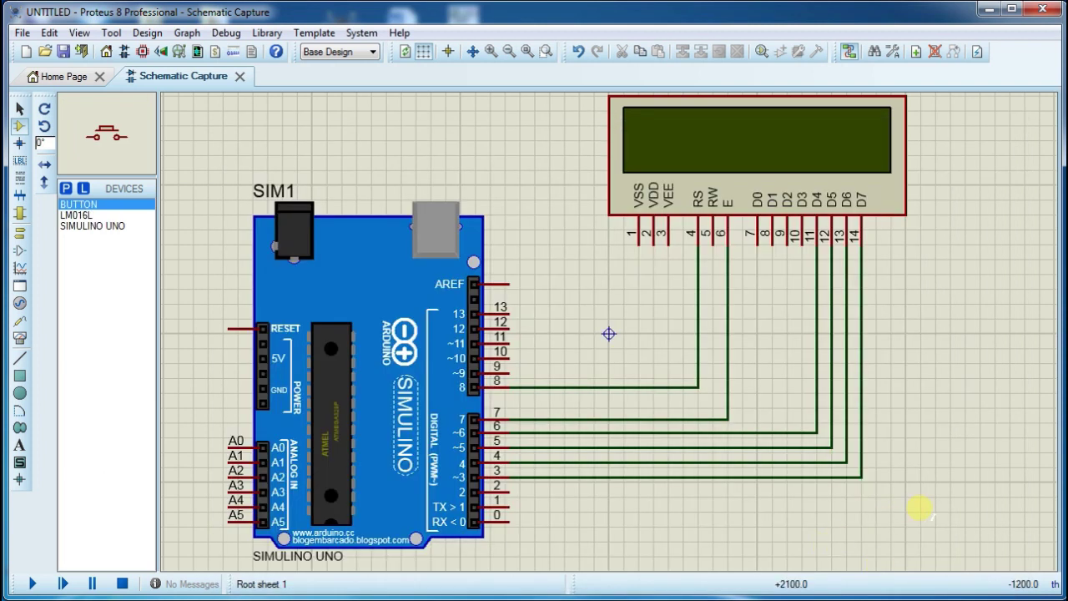
pyautogui.click(918, 508)
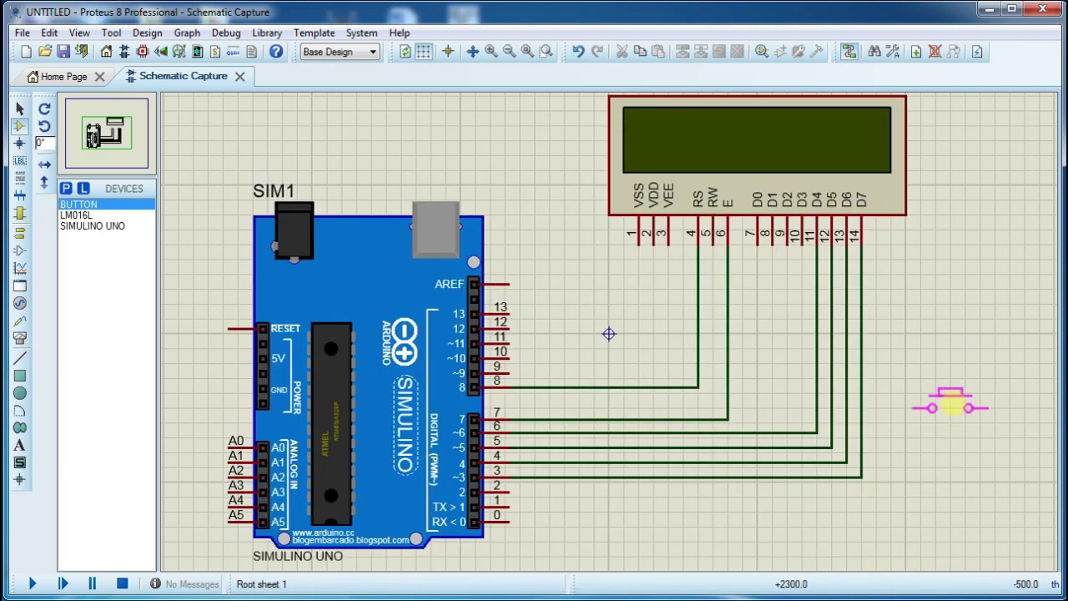
pyautogui.click(951, 406)
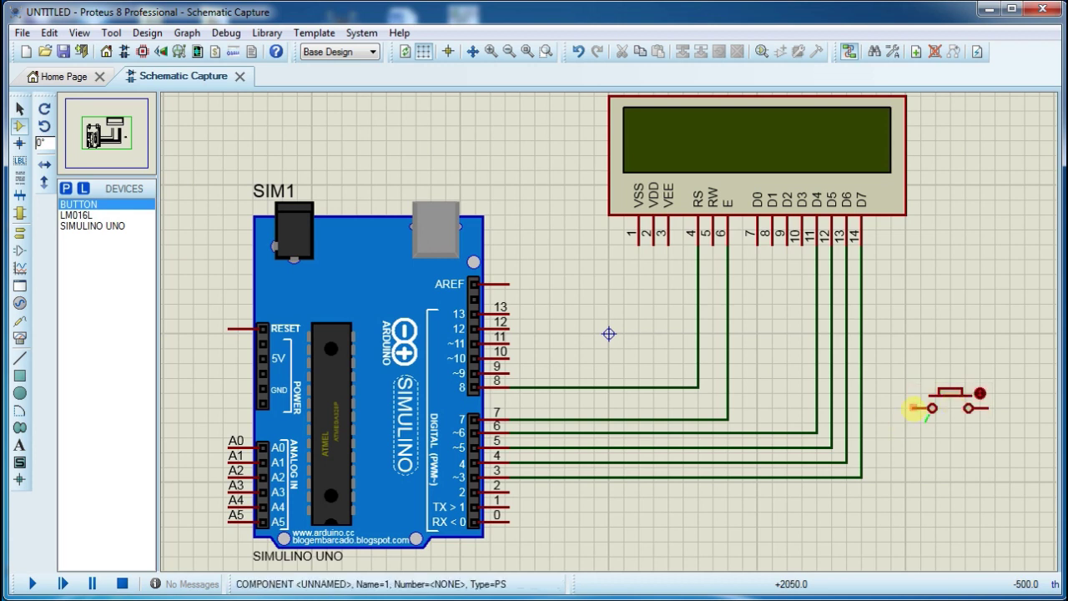
pyautogui.click(915, 408)
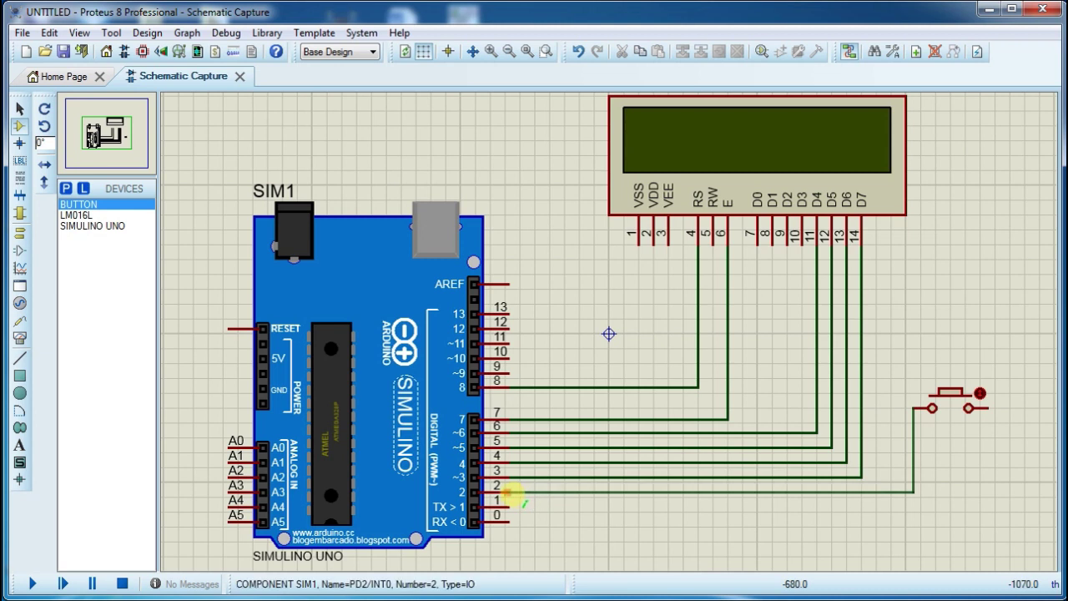
pyautogui.click(508, 492)
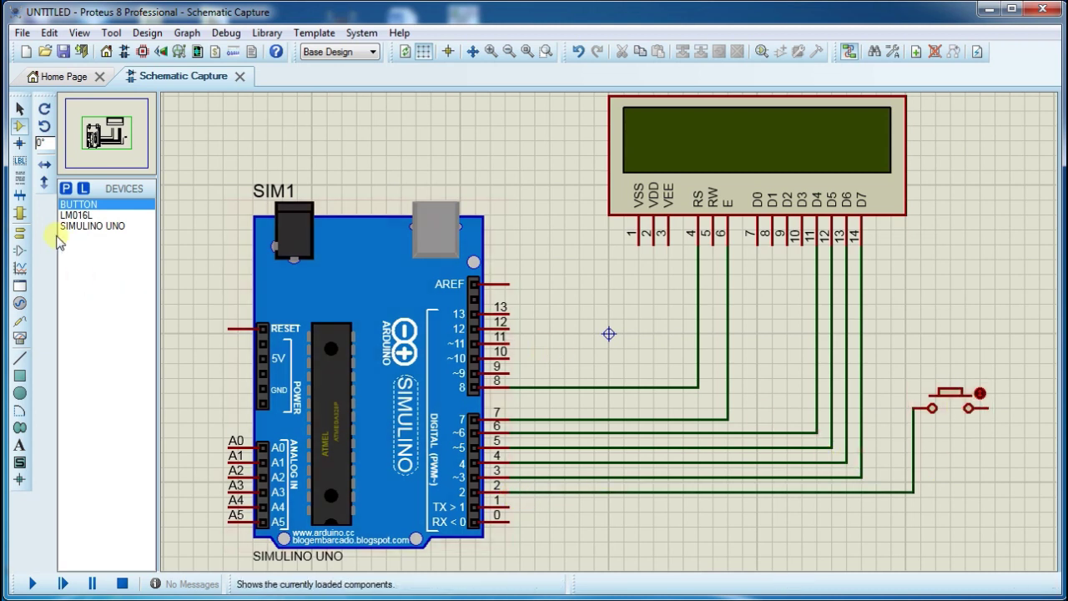
# Step: Place a GROUND terminal below the button, wire it to the button's right pin, then return to Component Mode
pyautogui.click(19, 234)
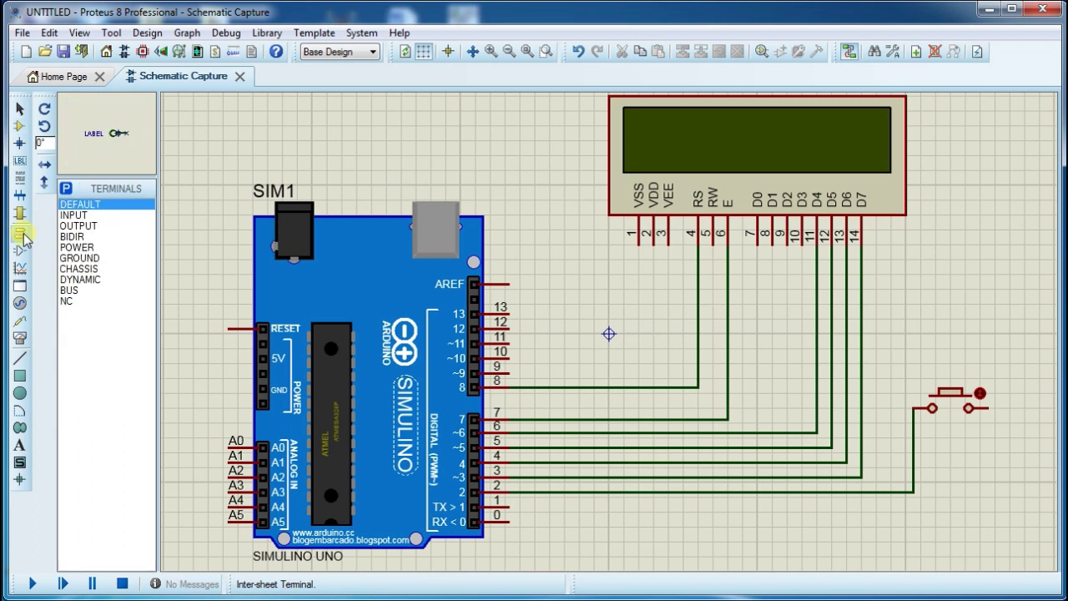
pyautogui.click(79, 258)
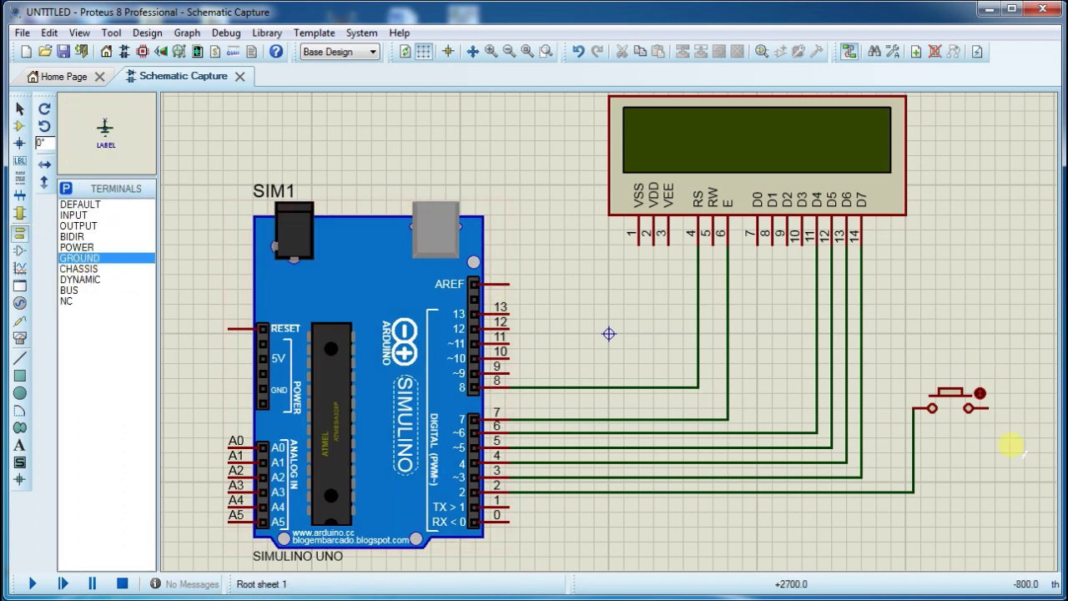
pyautogui.click(1023, 451)
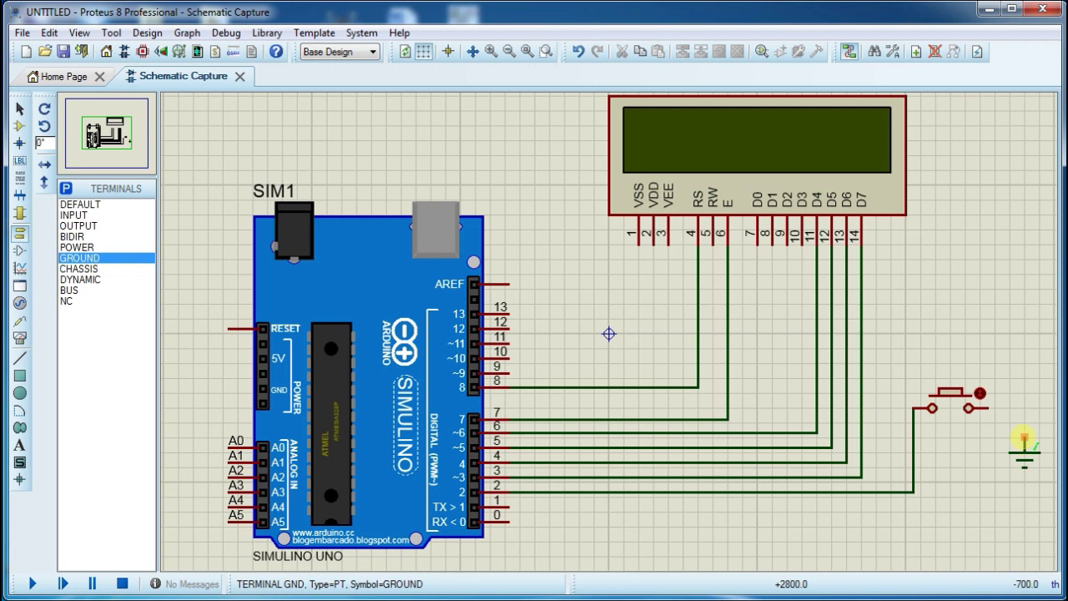
pyautogui.click(1024, 440)
pyautogui.click(987, 407)
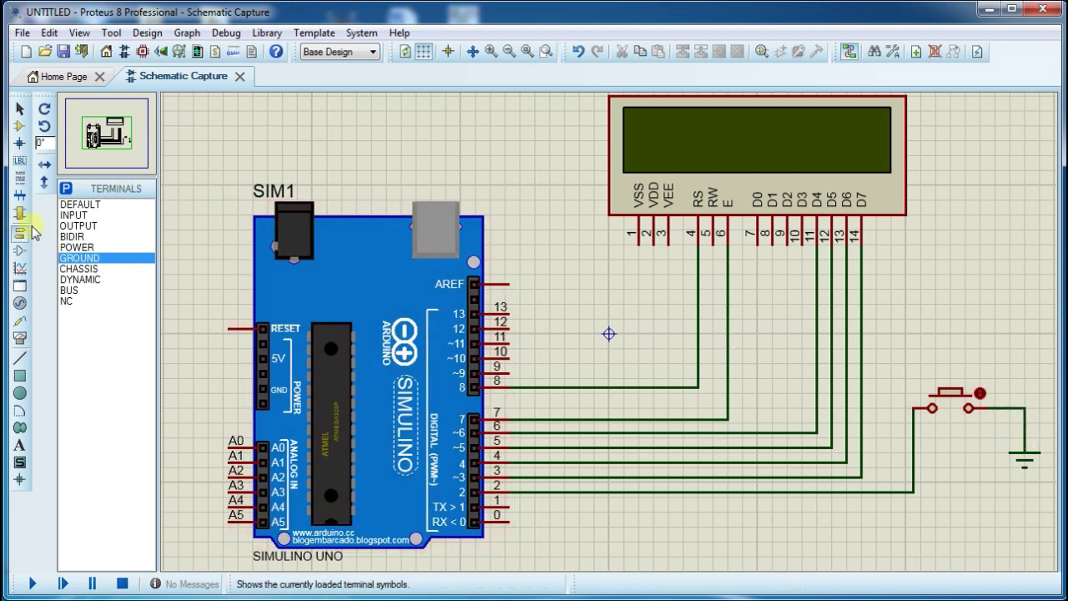
pyautogui.click(20, 127)
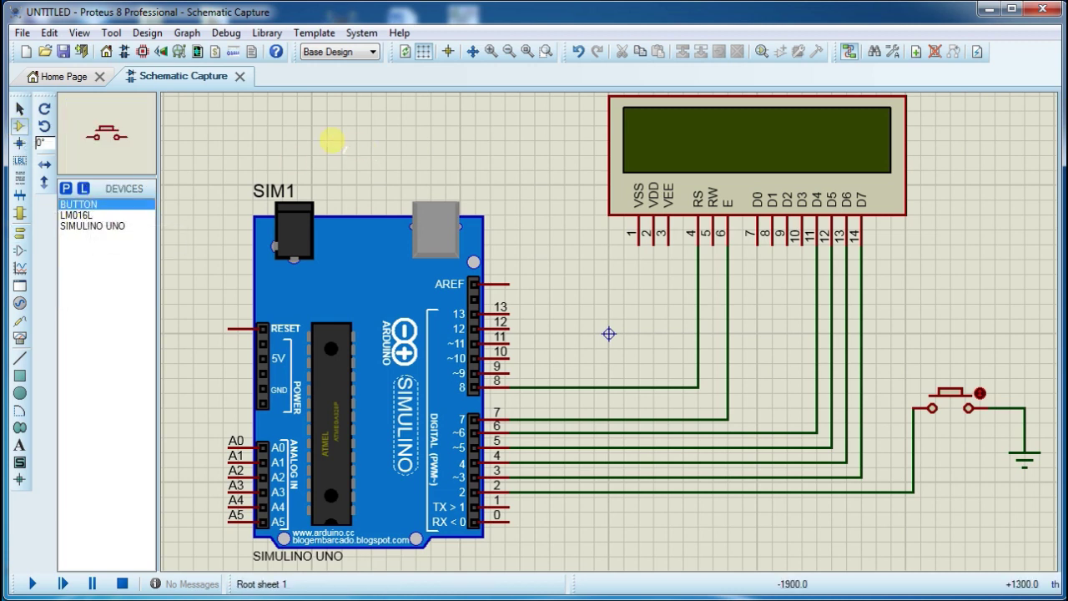
# Step: Place a second button above the board and wire its left pin to the RESET pin
pyautogui.click(330, 138)
pyautogui.click(317, 142)
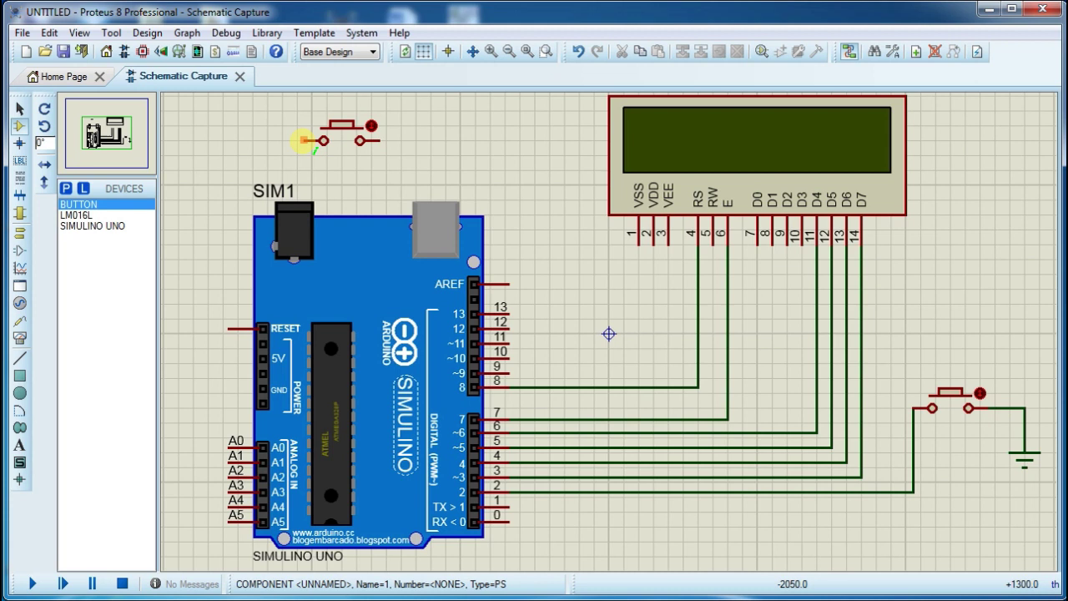
pyautogui.click(304, 140)
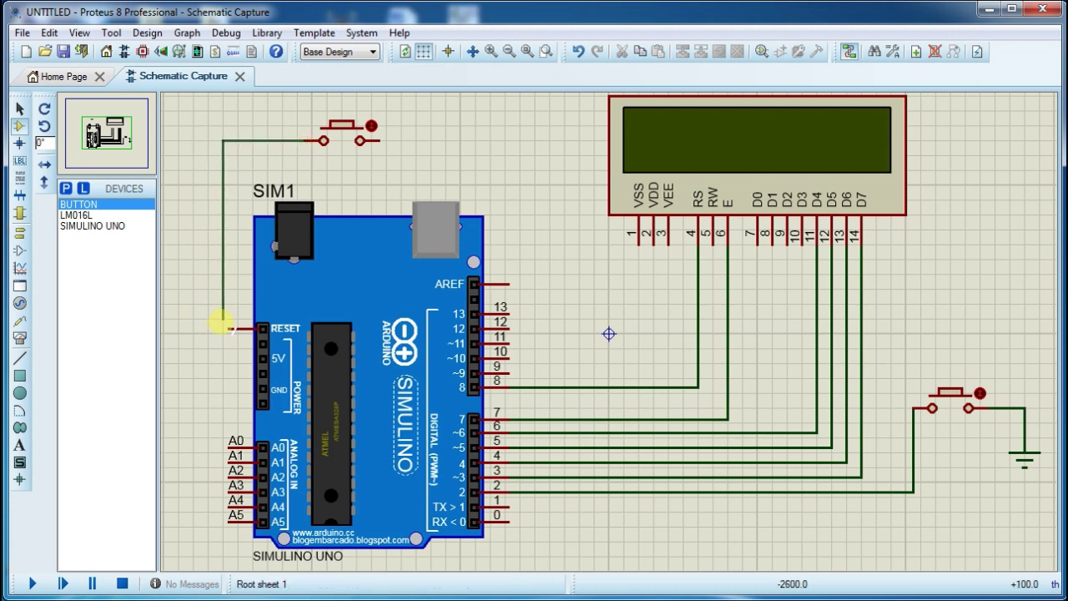
pyautogui.click(227, 328)
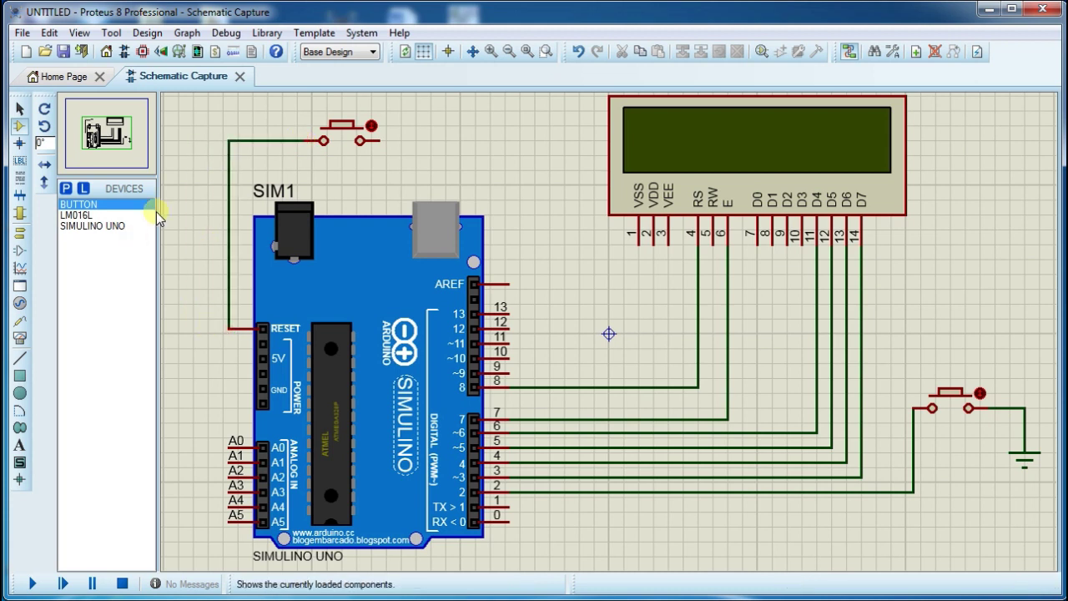
# Step: Place a GROUND terminal beside the reset button and wire it to its right pin
pyautogui.click(20, 237)
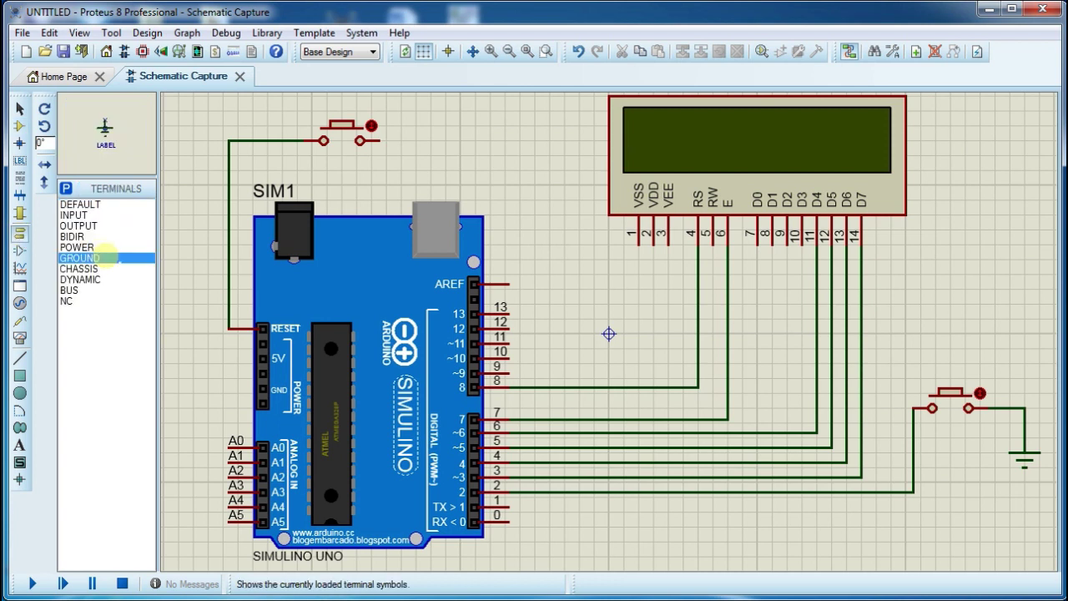
pyautogui.click(415, 160)
pyautogui.click(415, 156)
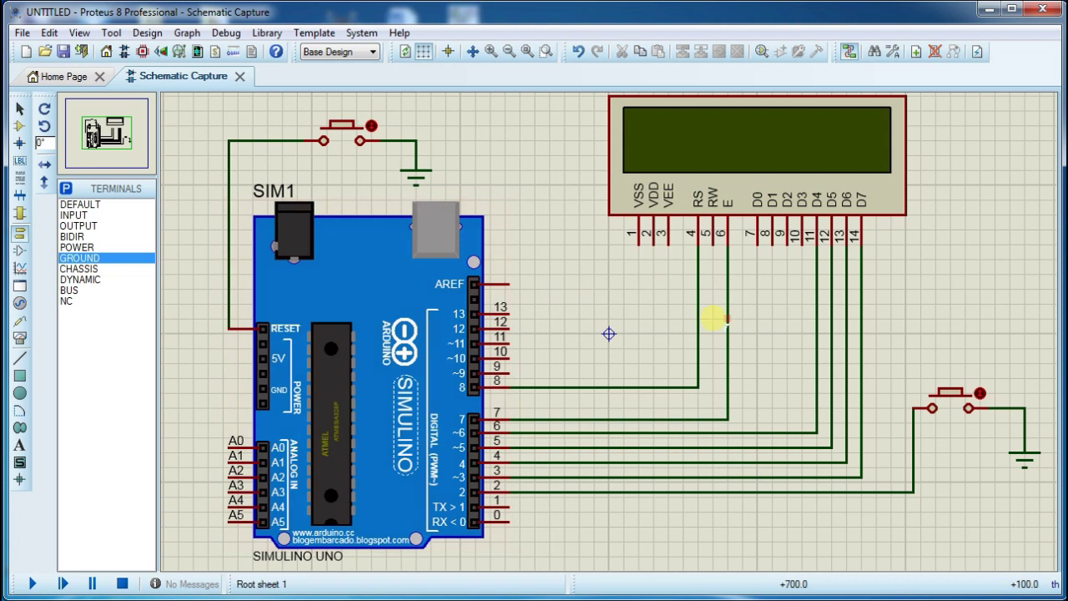
# Step: Ground the LCD's RW pin, then switch to the Arduino IDE showing the compiled sketch_may11a
pyautogui.click(712, 315)
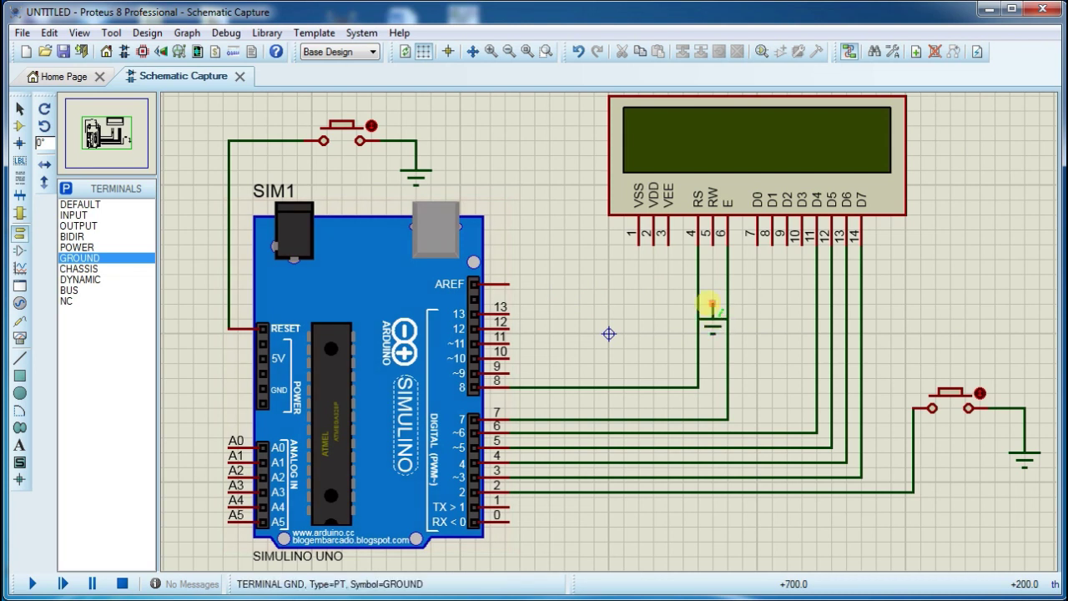
pyautogui.click(711, 304)
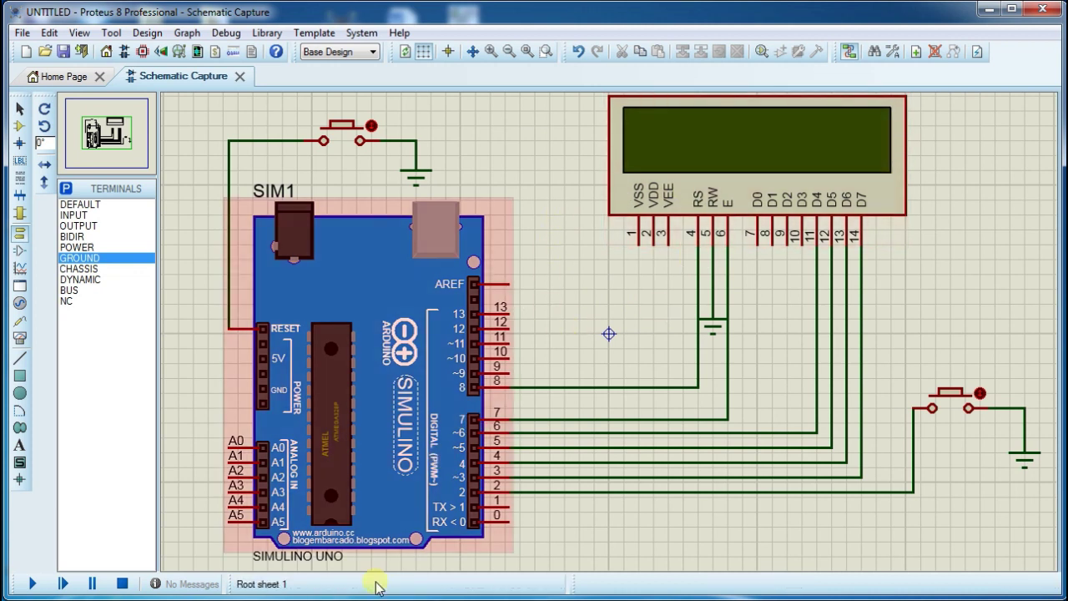
pyautogui.click(342, 595)
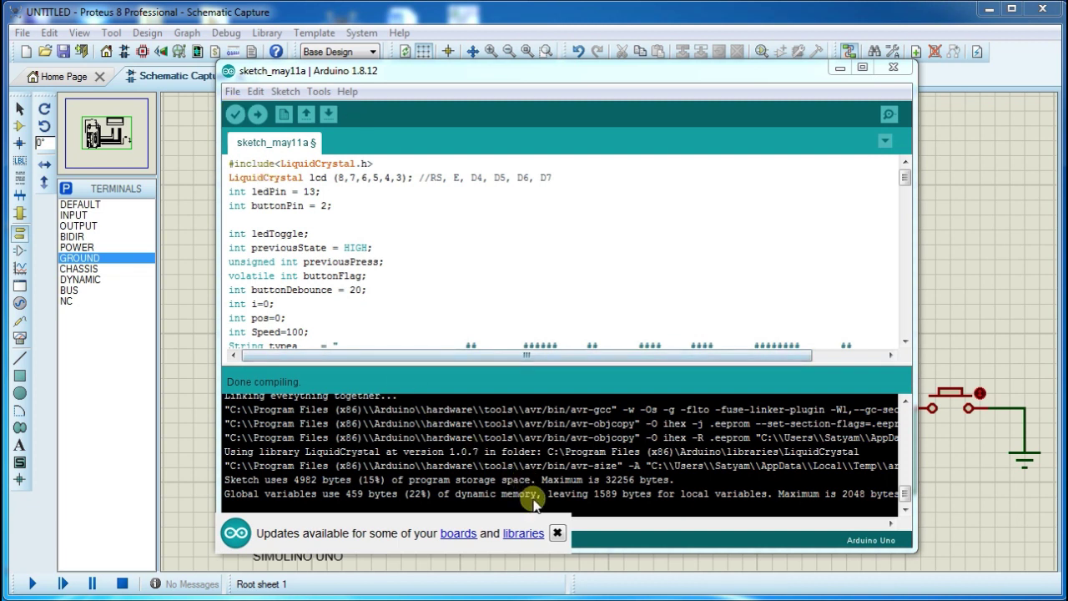
# Step: Dismiss the update notice and copy the sketch_may11a.ino.hex path from the Arduino output pane
pyautogui.click(557, 533)
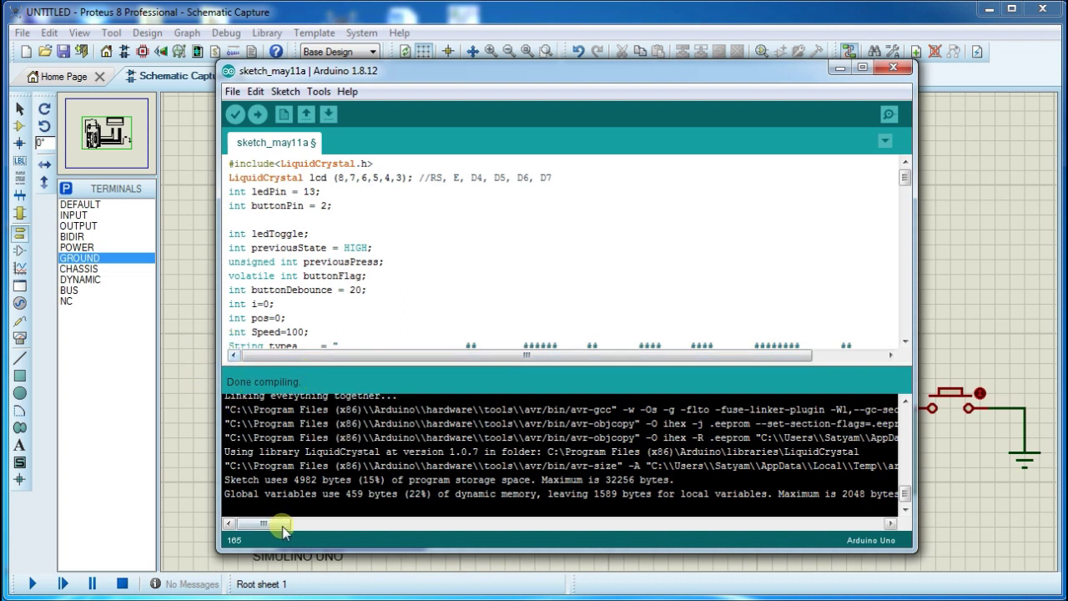
pyautogui.moveTo(272, 526); pyautogui.dragTo(351, 524)
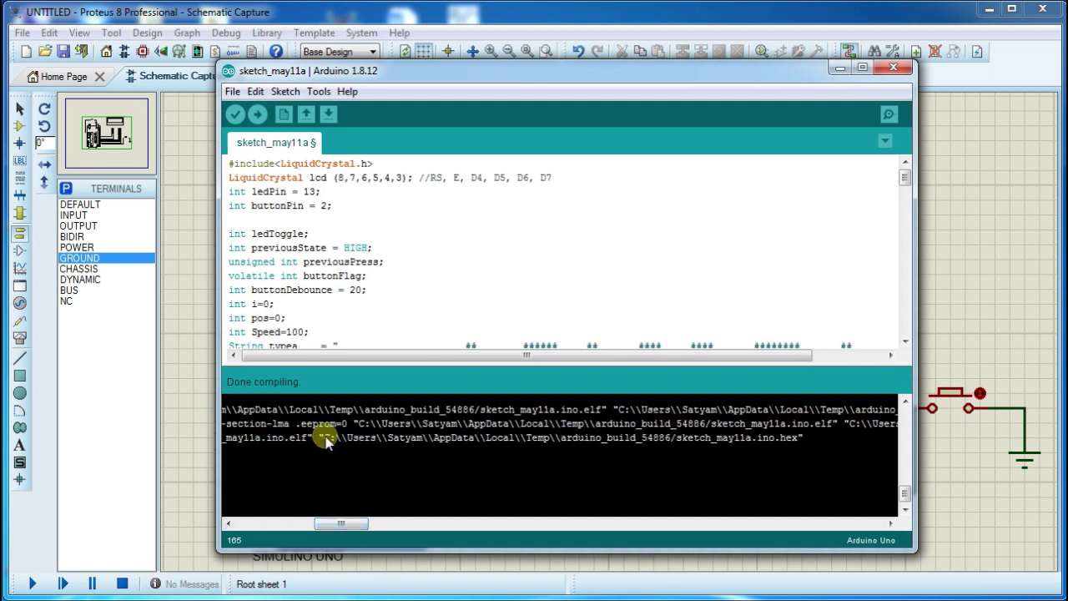
pyautogui.hotkey('shift', 'Right')
pyautogui.hotkey('shift', 'Right')
pyautogui.hotkey('shift', 'Right')
pyautogui.hotkey('shift', 'Right')
pyautogui.hotkey('shift', 'Right')
pyautogui.hotkey('shift', 'Right')
pyautogui.hotkey('shift', 'Right')
pyautogui.hotkey('shift', 'Right')
pyautogui.hotkey('shift', 'Right')
pyautogui.hotkey('shift', 'Right')
pyautogui.hotkey('shift', 'Right')
pyautogui.hotkey('shift', 'Right')
pyautogui.hotkey('shift', 'Right')
pyautogui.hotkey('shift', 'Right')
pyautogui.hotkey('shift', 'Right')
pyautogui.hotkey('shift', 'Right')
pyautogui.hotkey('shift', 'Right')
pyautogui.hotkey('shift', 'Right')
pyautogui.hotkey('shift', 'Right')
pyautogui.hotkey('shift', 'Right')
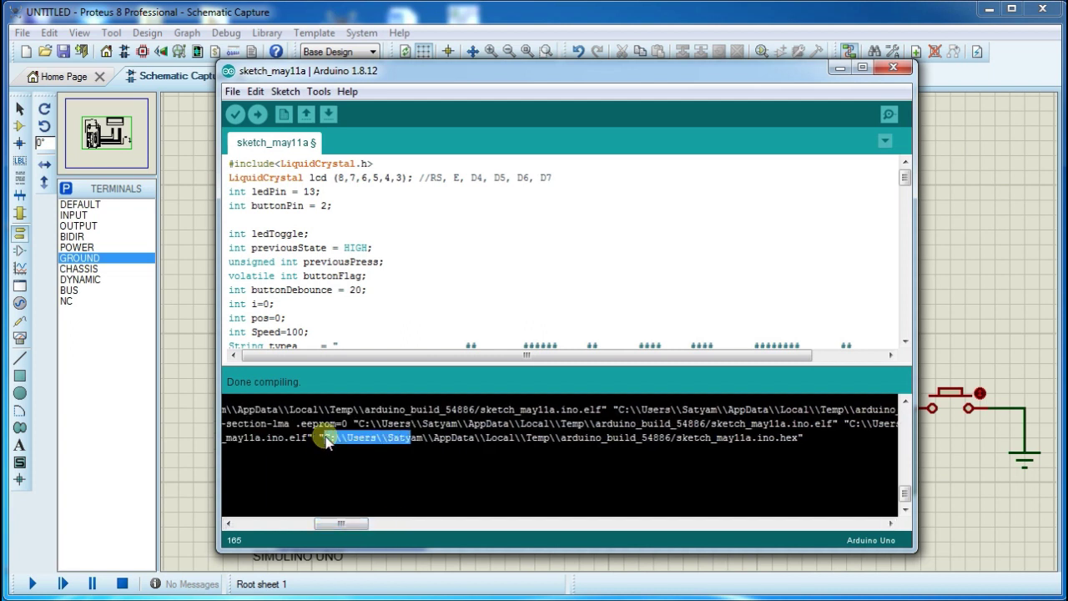
pyautogui.hotkey('shift', 'Right')
pyautogui.hotkey('shift', 'Right')
pyautogui.hotkey('shift', 'Right')
pyautogui.hotkey('shift', 'Right')
pyautogui.hotkey('shift', 'Right')
pyautogui.hotkey('shift', 'Right')
pyautogui.hotkey('shift', 'Right')
pyautogui.hotkey('shift', 'Right')
pyautogui.hotkey('shift', 'Right')
pyautogui.hotkey('shift', 'Right')
pyautogui.hotkey('shift', 'Right')
pyautogui.hotkey('shift', 'Right')
pyautogui.hotkey('shift', 'Right')
pyautogui.hotkey('shift', 'Right')
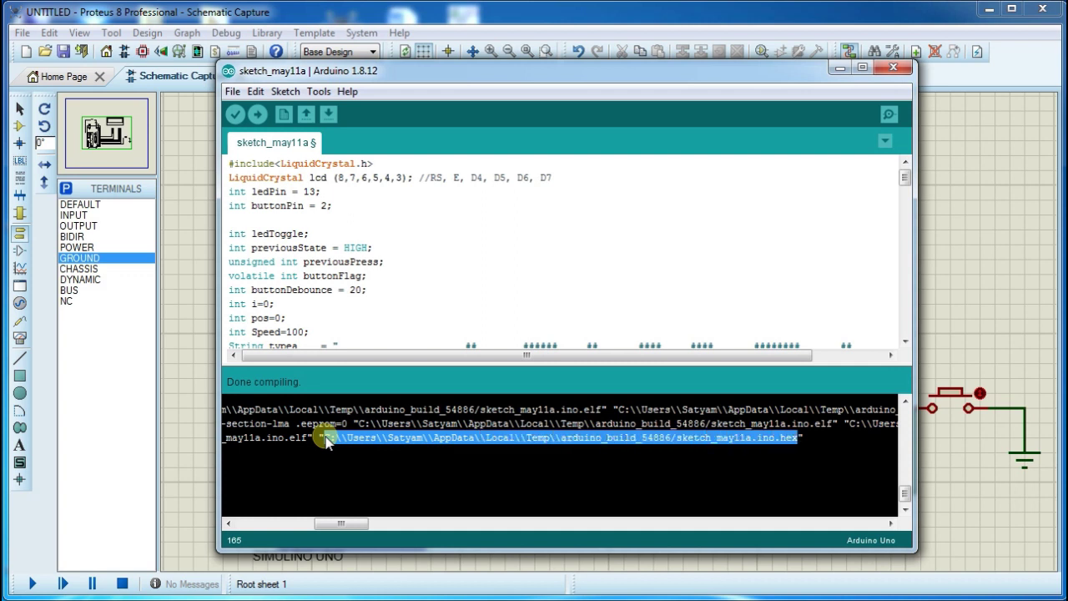
pyautogui.hotkey('ctrl', 'c')
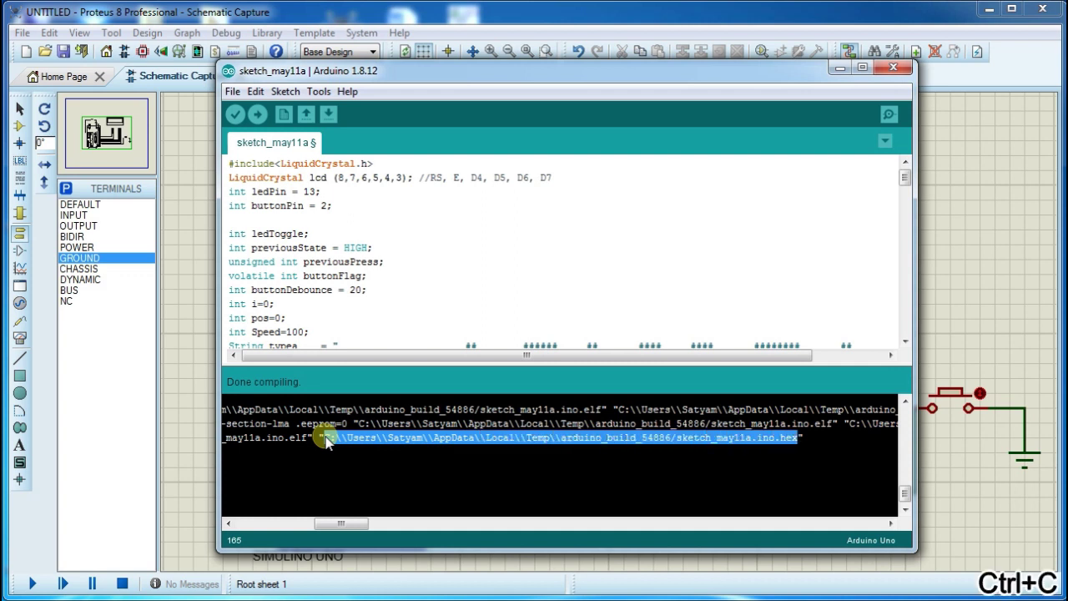
# Step: Paste the hex path into SIM1's Program File property in Proteus and confirm
pyautogui.click(1035, 287)
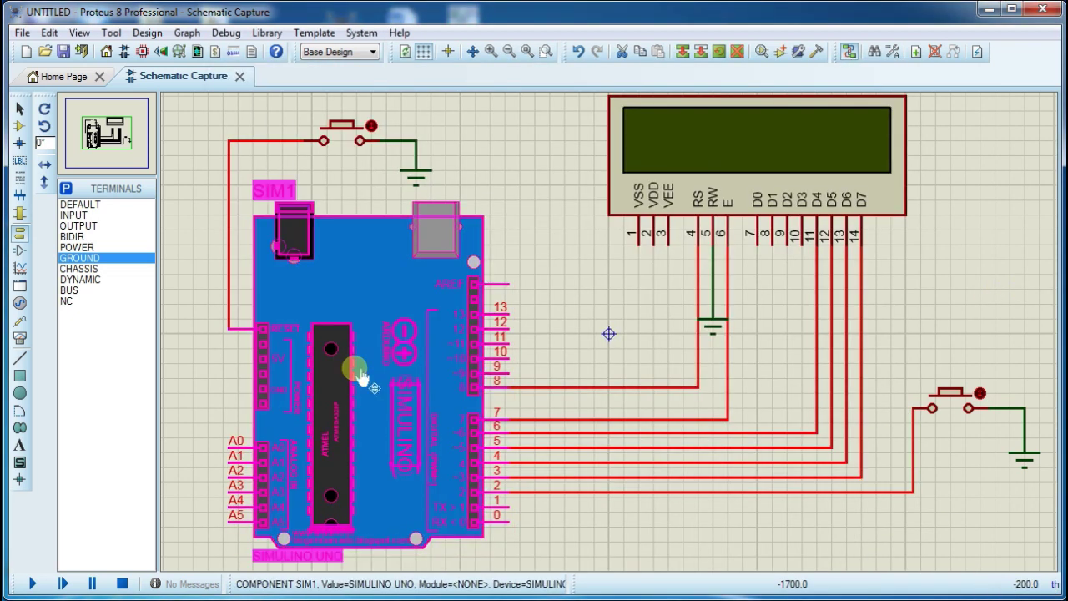
pyautogui.doubleClick(359, 376)
pyautogui.click(488, 223)
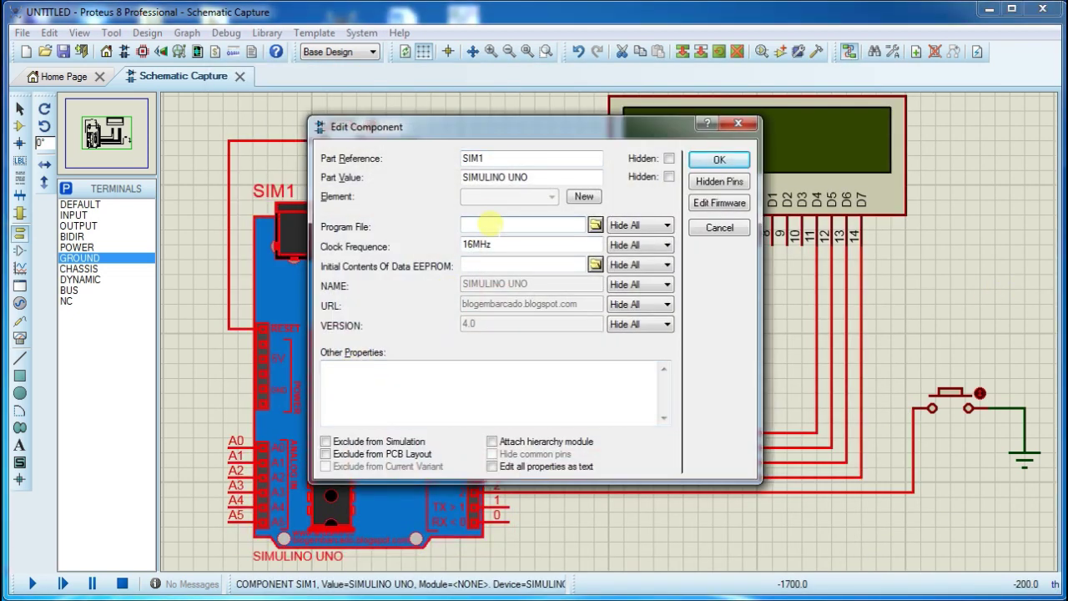
pyautogui.hotkey('ctrl', 'v')
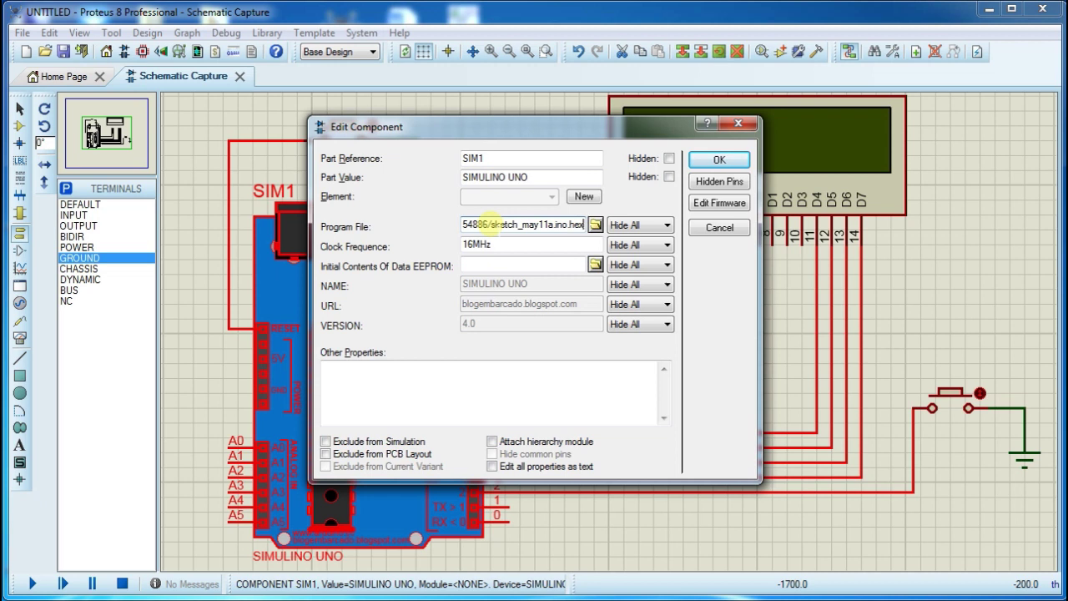
pyautogui.click(716, 162)
pyautogui.click(556, 181)
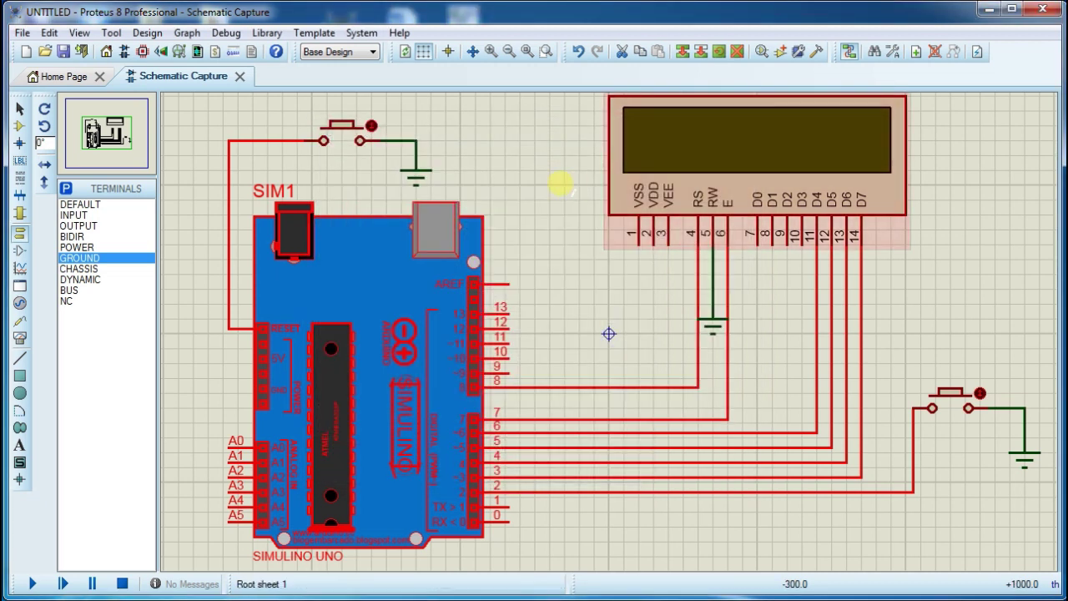